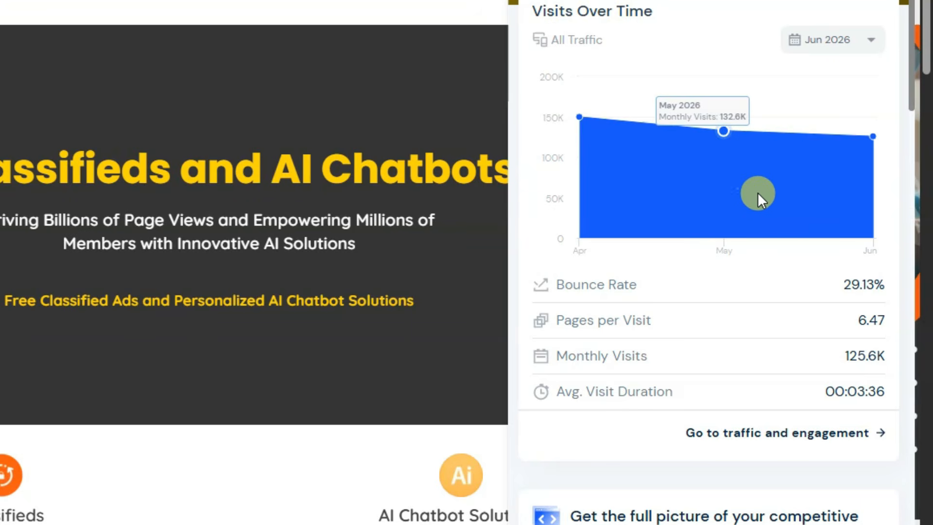
pyautogui.moveTo(853, 163)
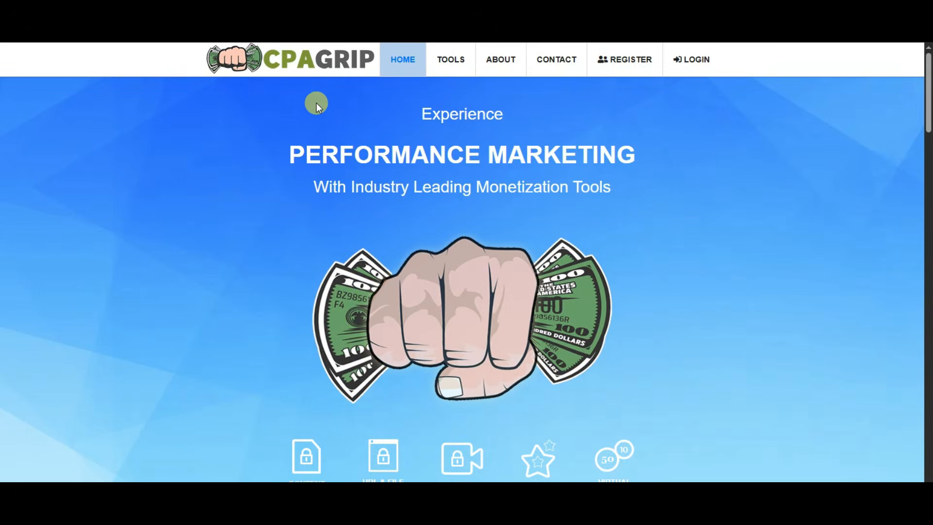
# Review the CPAGrip home page's monetization tools, publisher benefits, dashboard previews and statistics overview
pyautogui.scroll(-5, 456, 171)
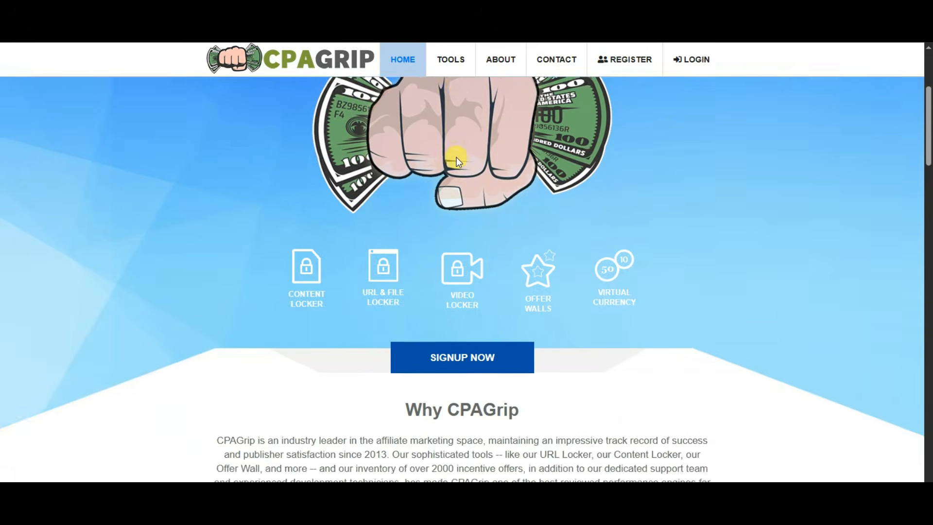
pyautogui.scroll(-6, 449, 165)
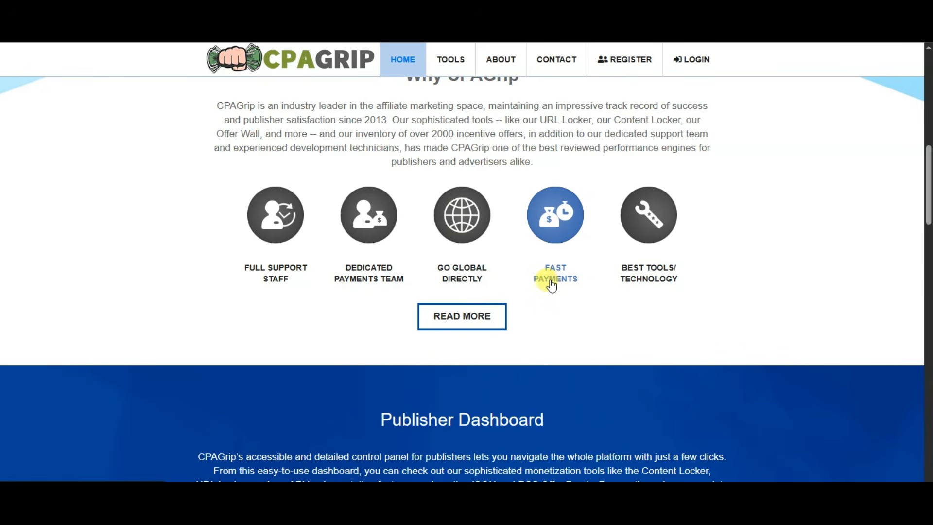
pyautogui.scroll(-8, 509, 236)
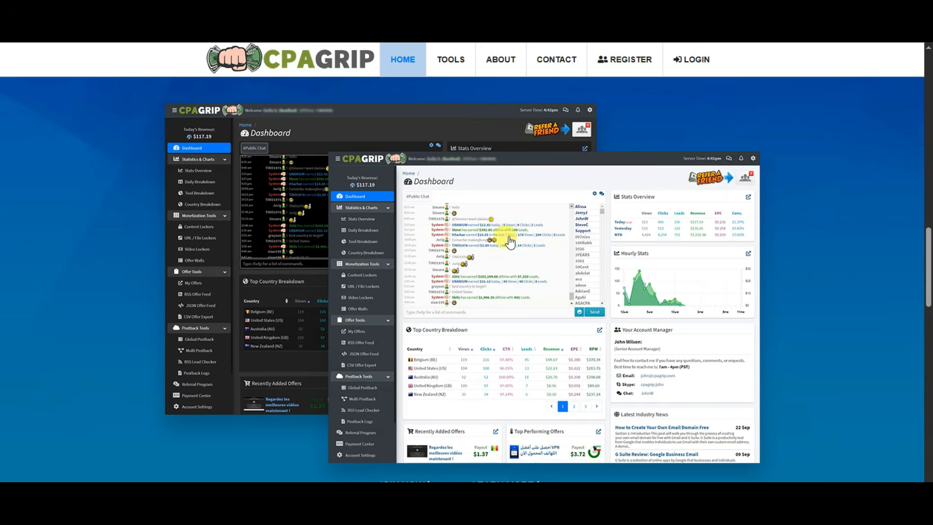
pyautogui.scroll(-5, 476, 291)
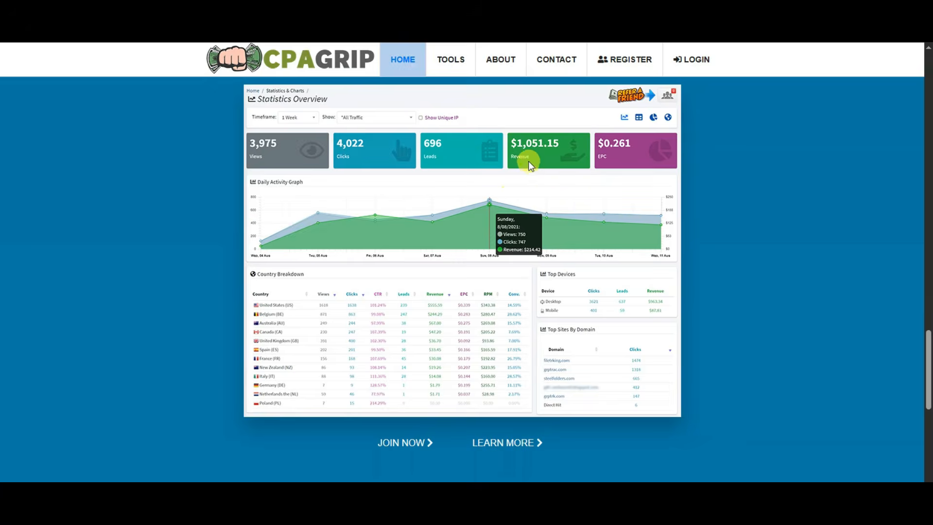
pyautogui.scroll(-6, 570, 300)
pyautogui.scroll(10, 567, 297)
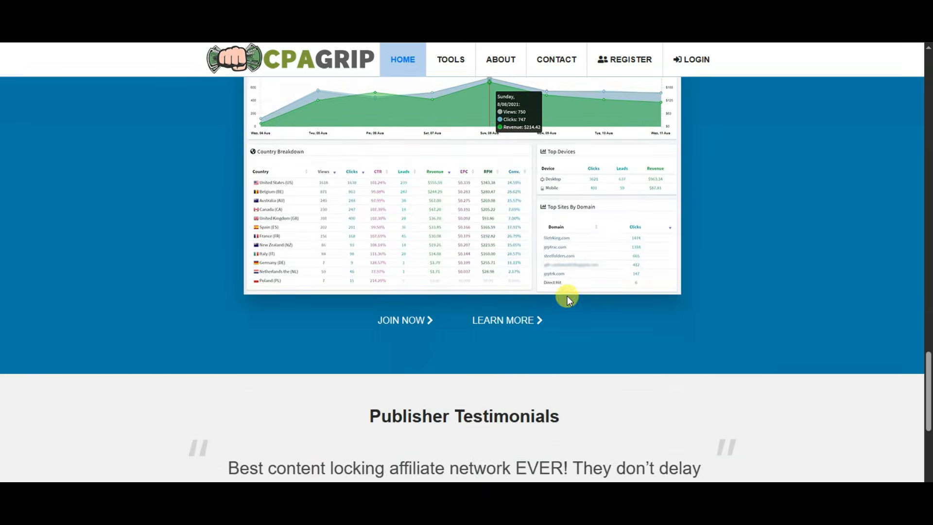
pyautogui.scroll(10, 568, 301)
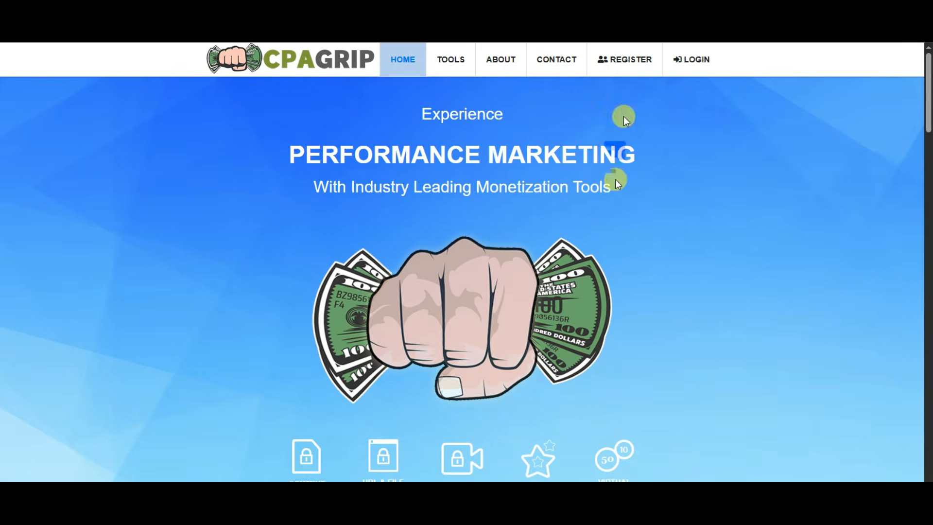
# Open the new member registration form and review its required fields
pyautogui.click(624, 59)
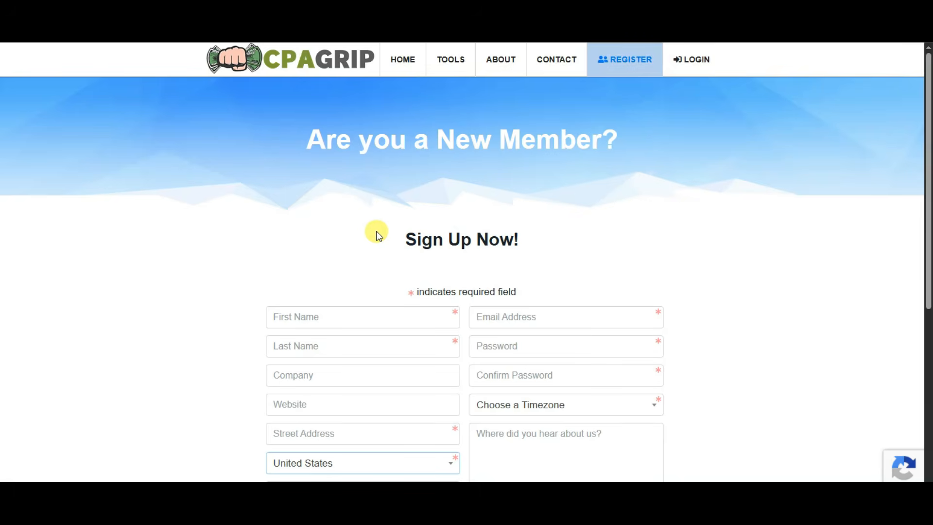
pyautogui.scroll(-2, 377, 229)
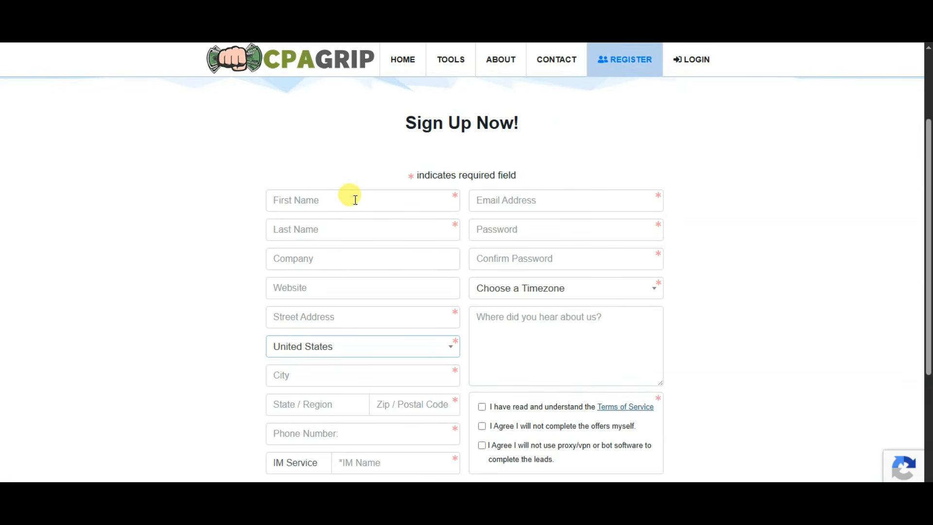
pyautogui.scroll(-1, 371, 231)
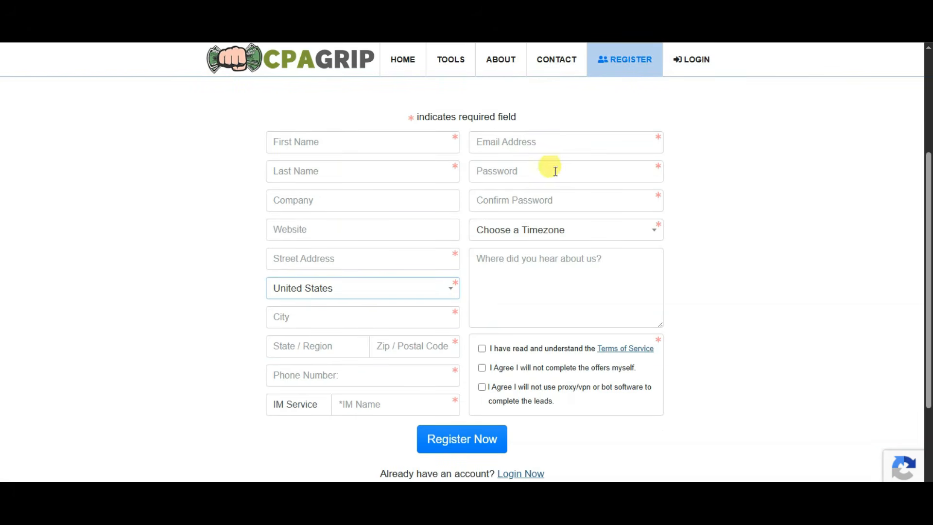
pyautogui.scroll(-1, 531, 204)
# Accept the Terms of Service and both agreement statements about offers and proxy or bot use on the registration form
pyautogui.click(490, 288)
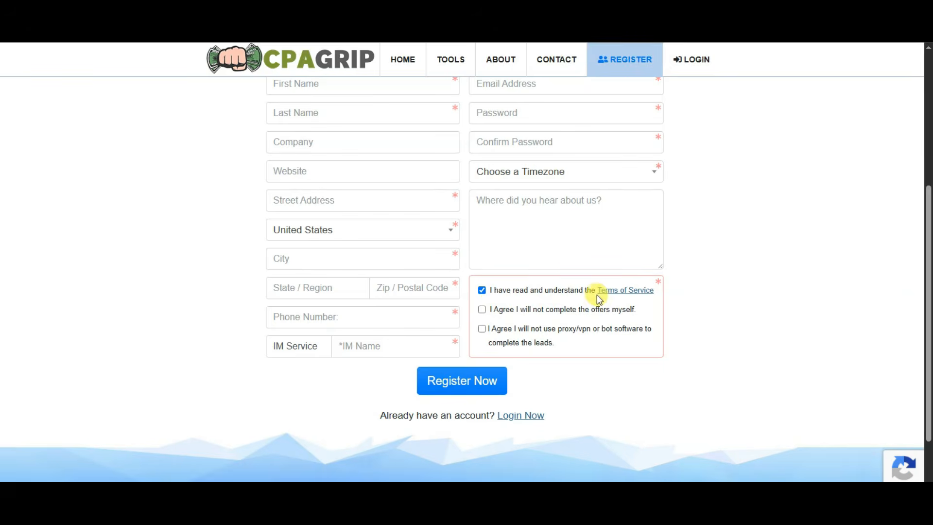
pyautogui.click(481, 309)
pyautogui.click(481, 330)
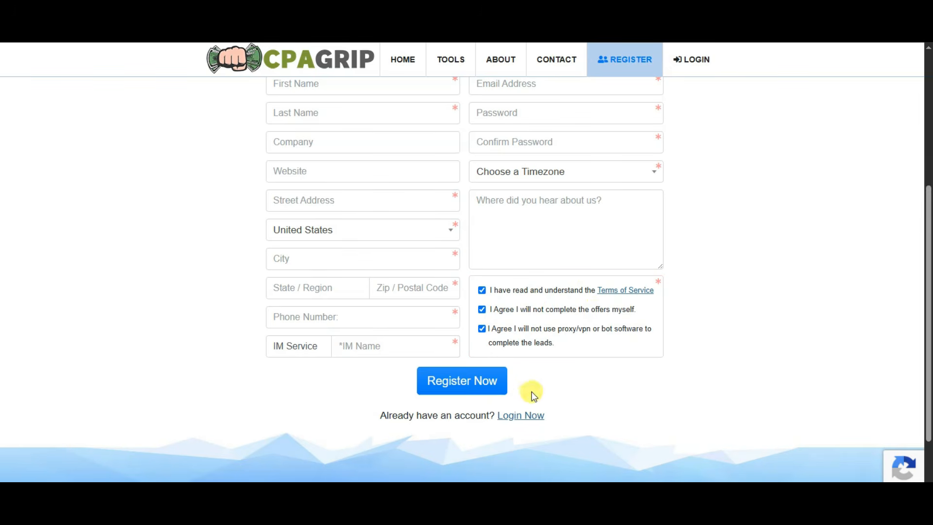
pyautogui.click(515, 379)
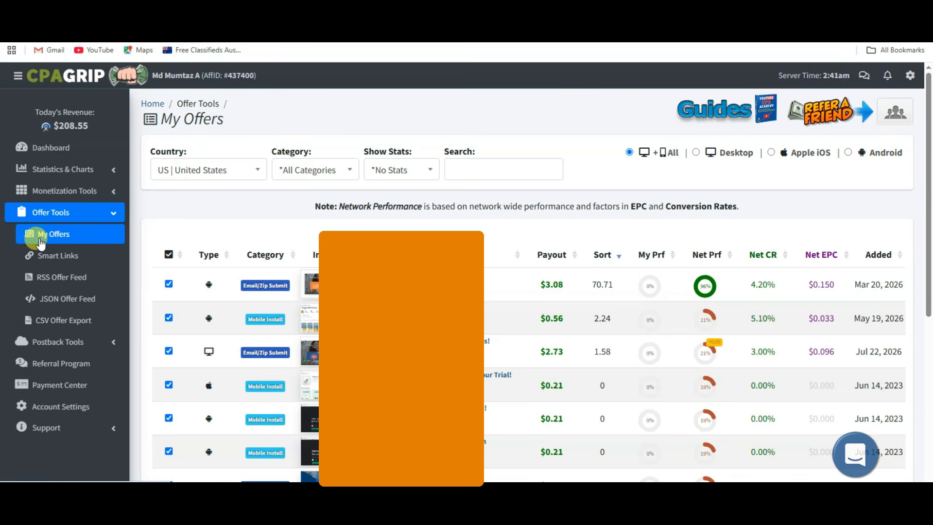
# Filter My Offers by US | United States and look through the listed offers and their payouts
pyautogui.click(240, 174)
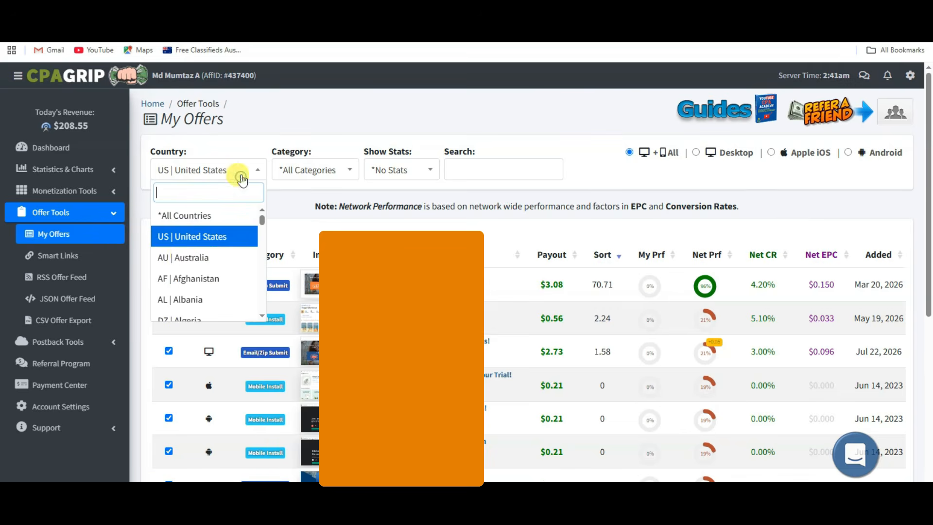
pyautogui.click(215, 238)
pyautogui.scroll(-4, 521, 243)
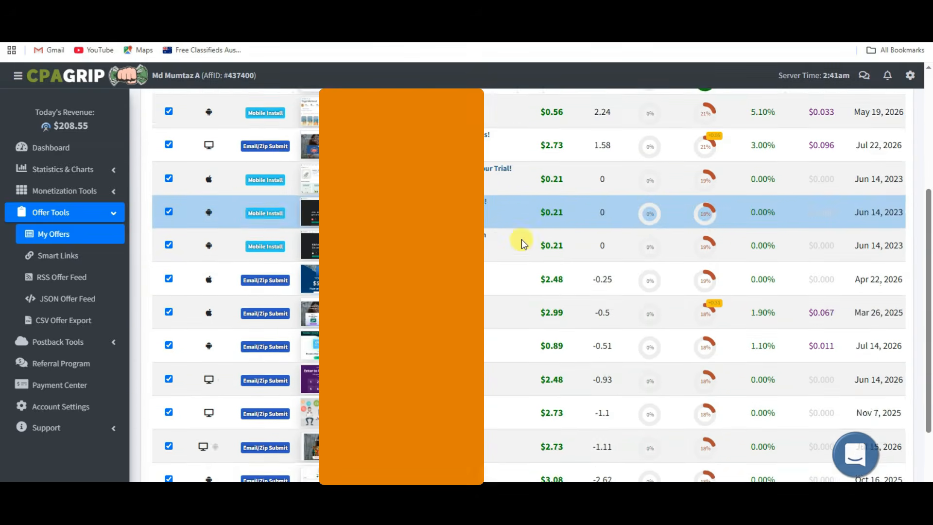
pyautogui.scroll(-2, 520, 245)
pyautogui.scroll(6, 545, 292)
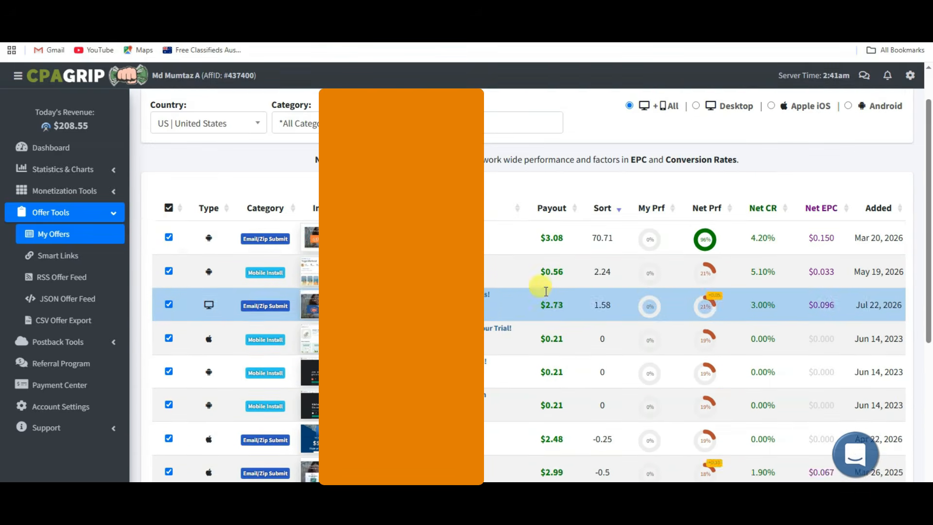
pyautogui.scroll(1, 545, 292)
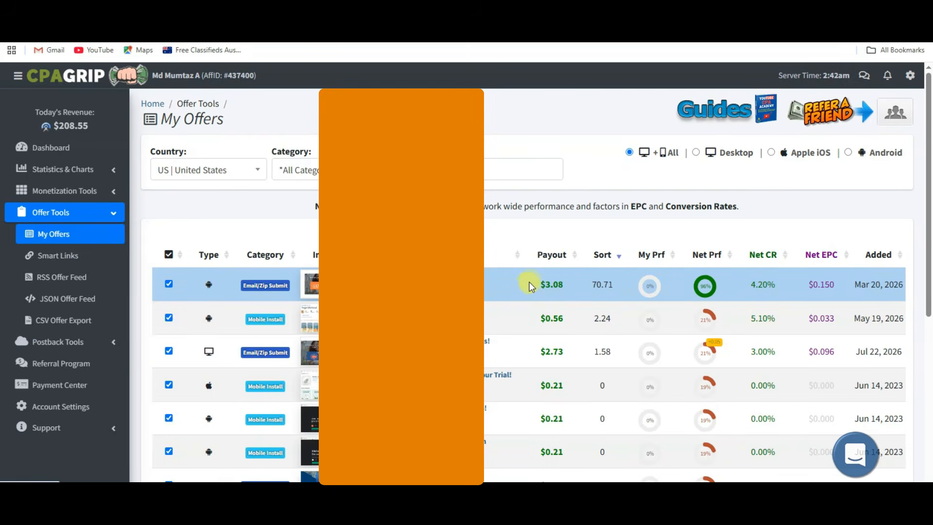
# Open the details of the first offer in the list and review its title, description and country
pyautogui.click(437, 274)
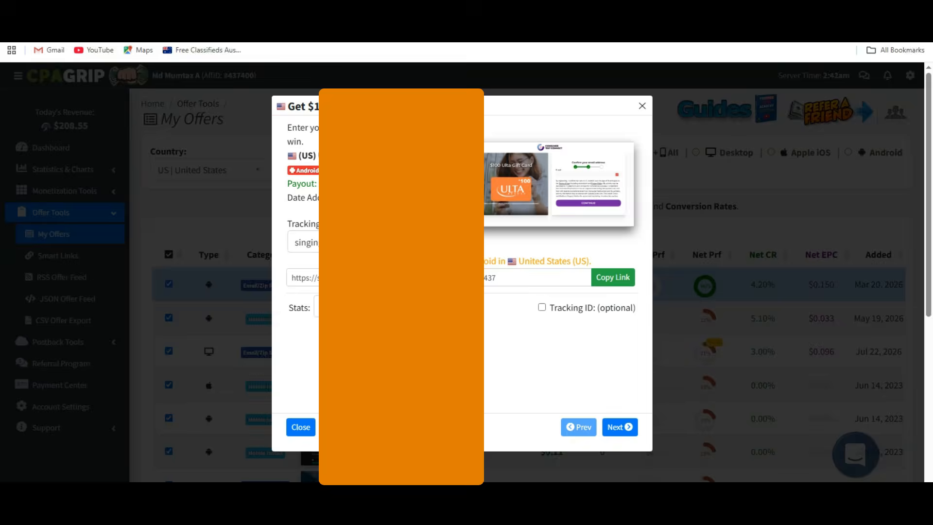
pyautogui.moveTo(301, 105); pyautogui.dragTo(403, 106)
pyautogui.moveTo(309, 125); pyautogui.dragTo(395, 141)
pyautogui.click(401, 158)
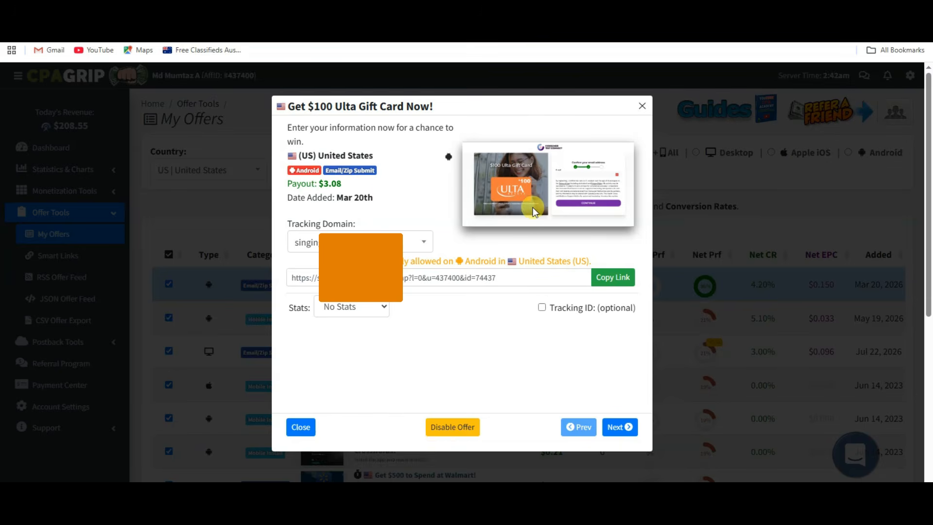
# Check the Ulta gift card offer's payout and copy its tracking link
pyautogui.moveTo(289, 182); pyautogui.dragTo(353, 184)
pyautogui.click(354, 184)
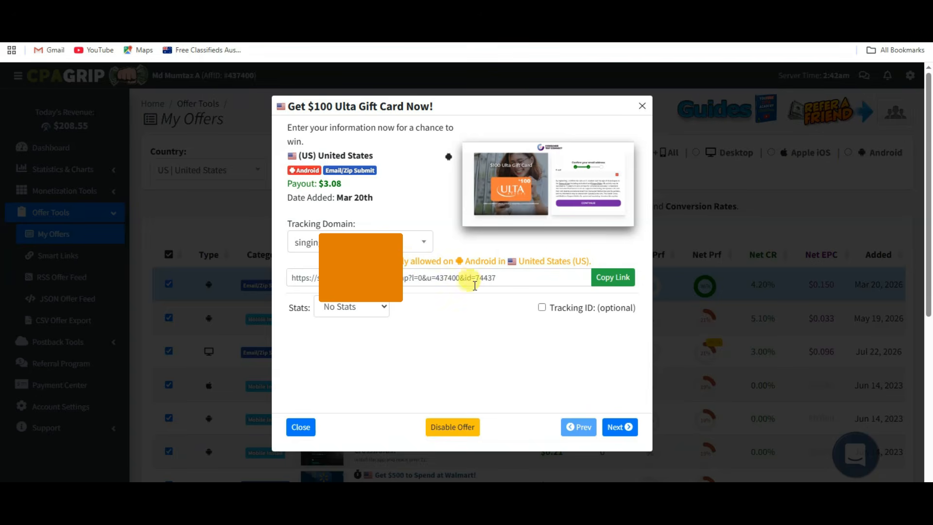
pyautogui.click(611, 278)
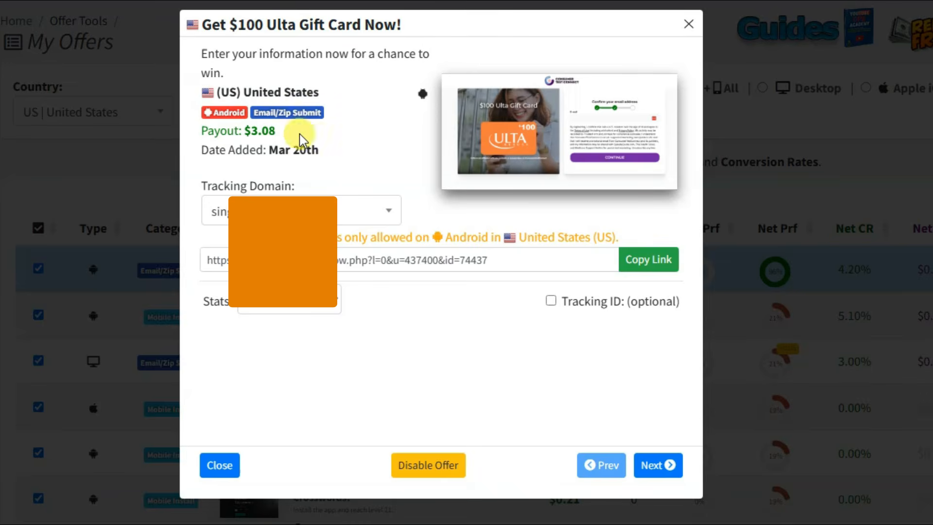
pyautogui.moveTo(202, 131); pyautogui.dragTo(293, 136)
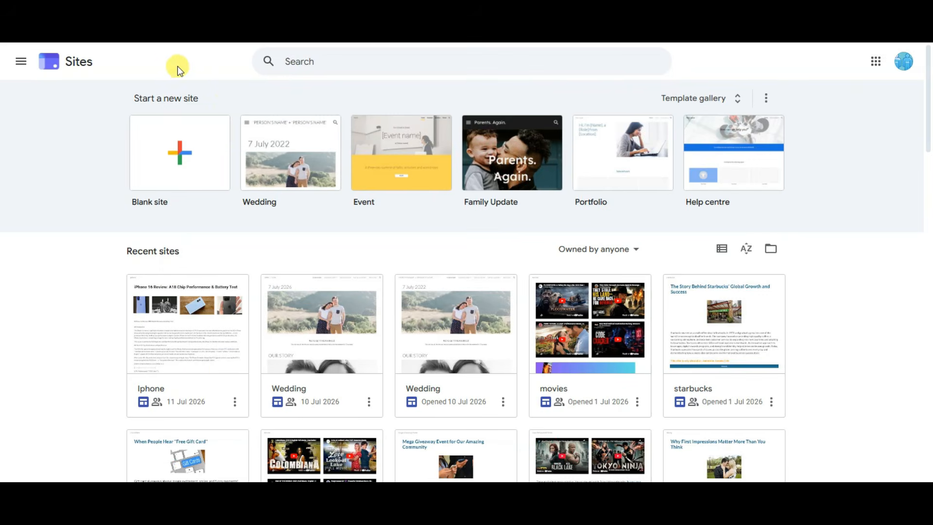
# In Google Sites, create a blank site, remove its header section and name the site giveaway
pyautogui.click(183, 165)
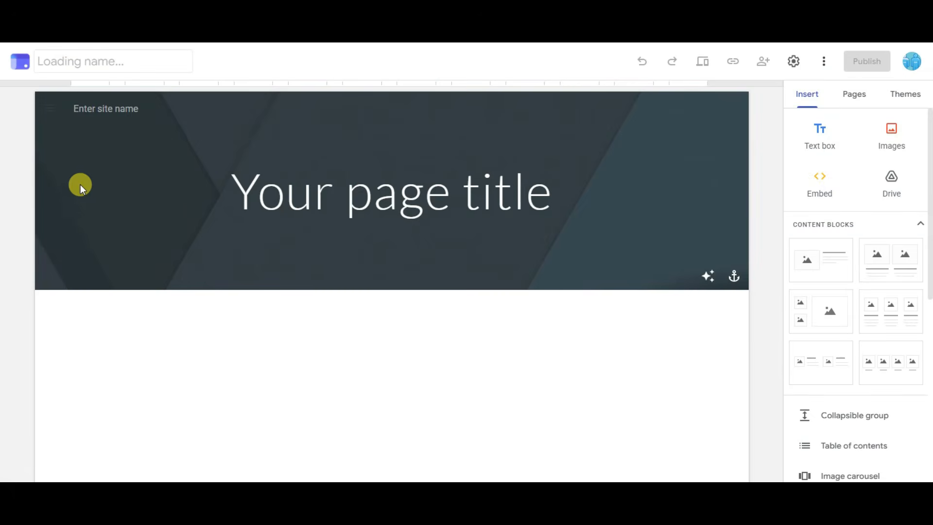
pyautogui.click(19, 195)
pyautogui.click(116, 105)
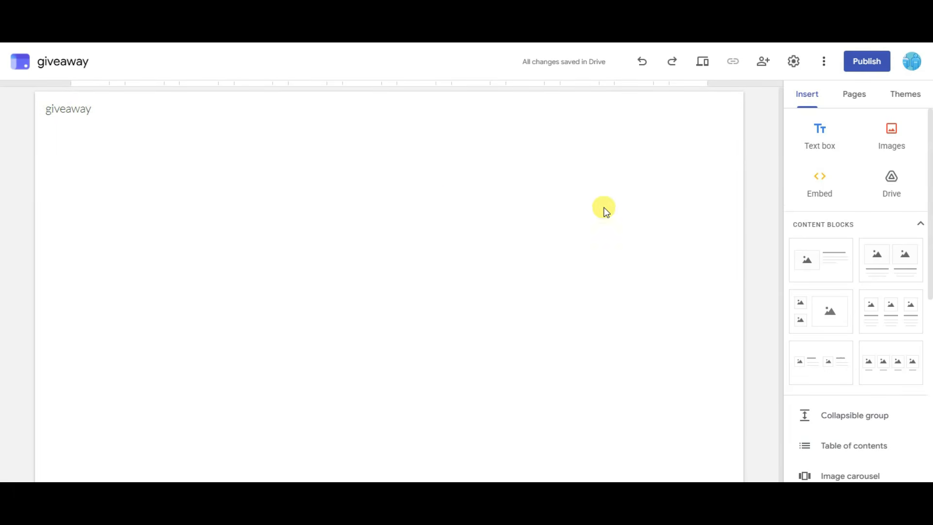
# Add a text box in Title style reading "Gift Cards Explained: A Simple Guide for Beginners"
pyautogui.click(821, 136)
pyautogui.click(252, 156)
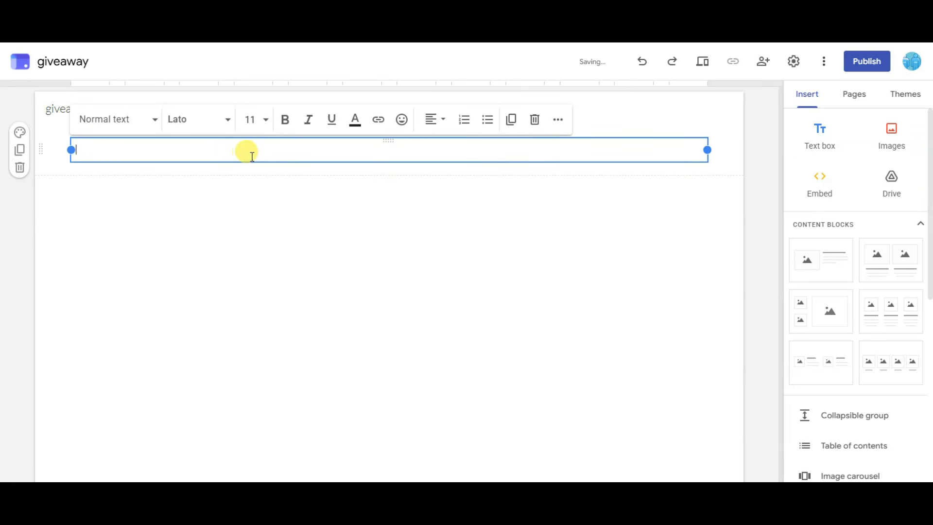
pyautogui.click(147, 121)
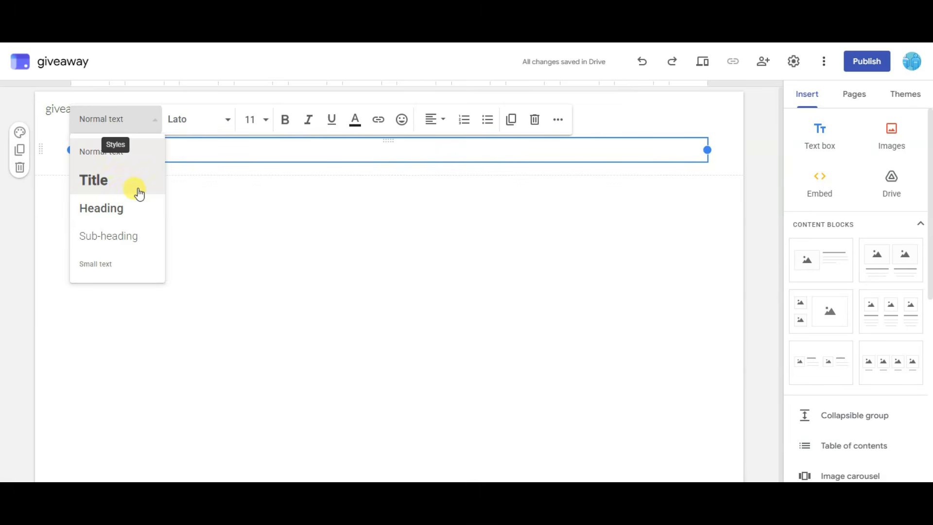
pyautogui.click(113, 191)
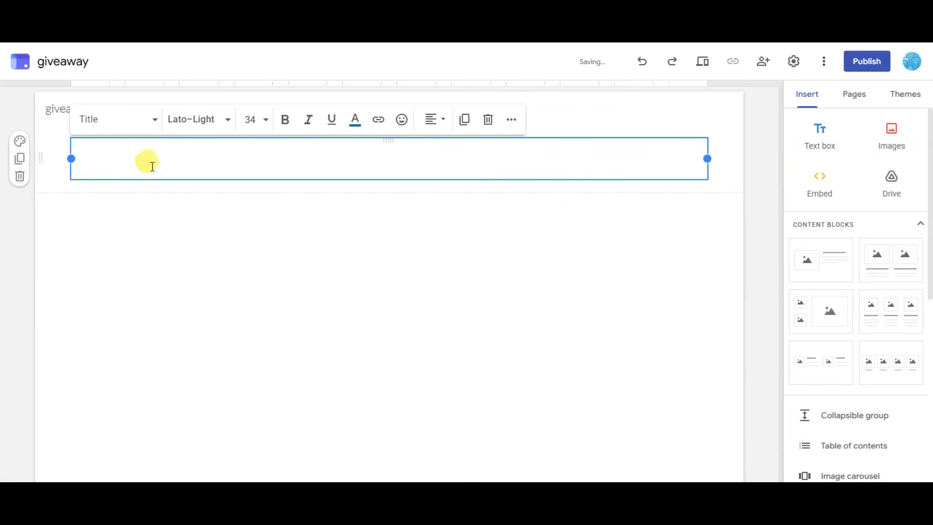
pyautogui.hotkey('ctrl', 'v')
# Make the whole page title bold
pyautogui.moveTo(674, 160); pyautogui.dragTo(85, 169)
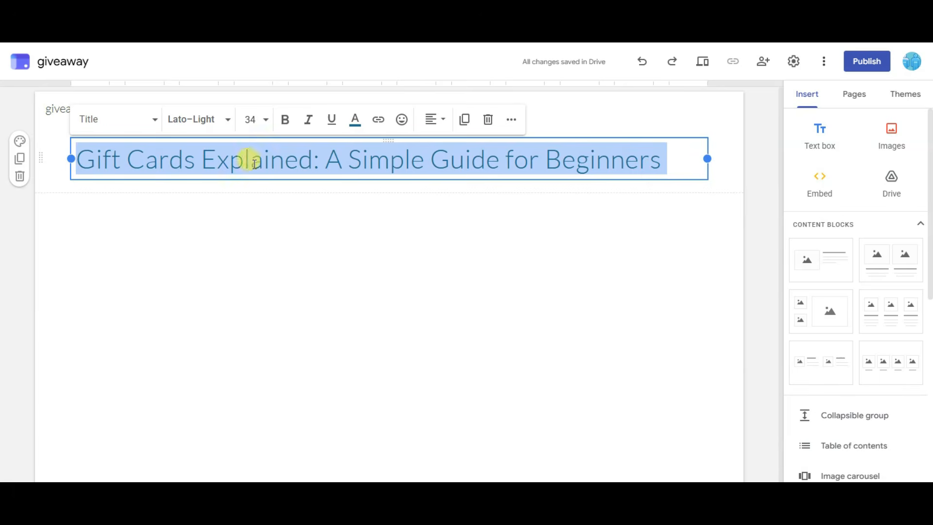
pyautogui.click(286, 125)
pyautogui.click(381, 221)
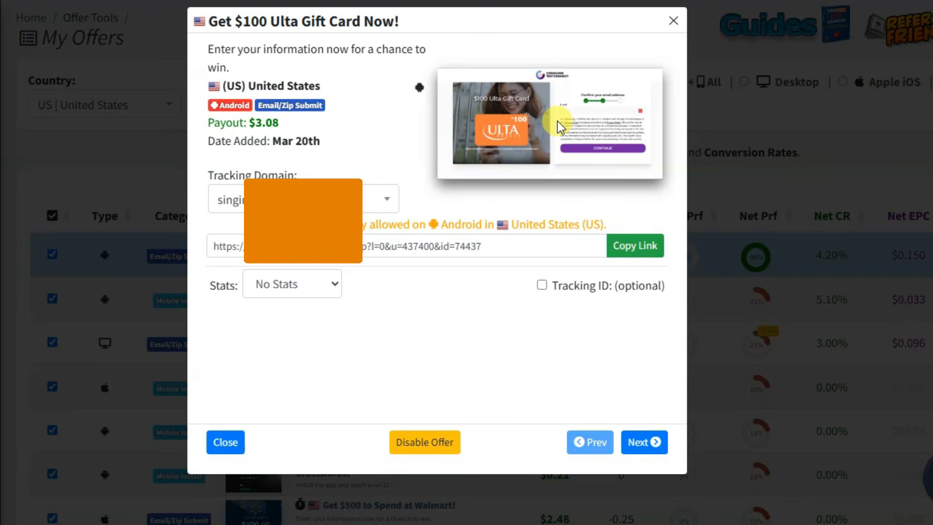
# Copy the Ulta offer image's address from CPAGrip and insert the image by that link below the page title in Google Sites
pyautogui.rightClick(570, 93)
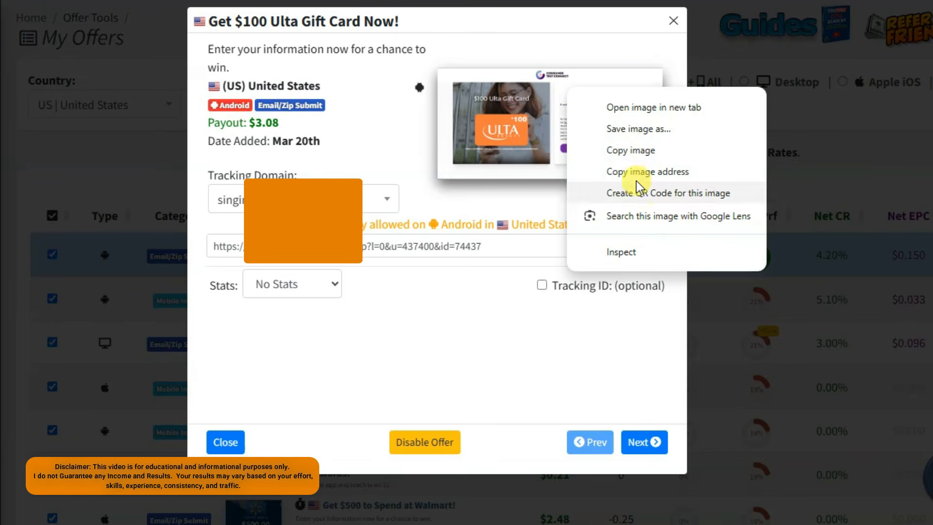
pyautogui.click(658, 175)
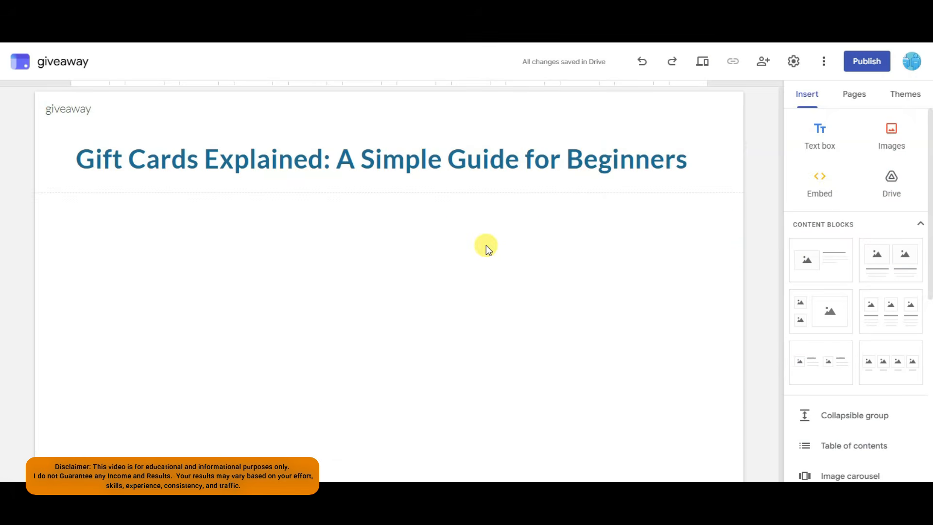
pyautogui.click(900, 141)
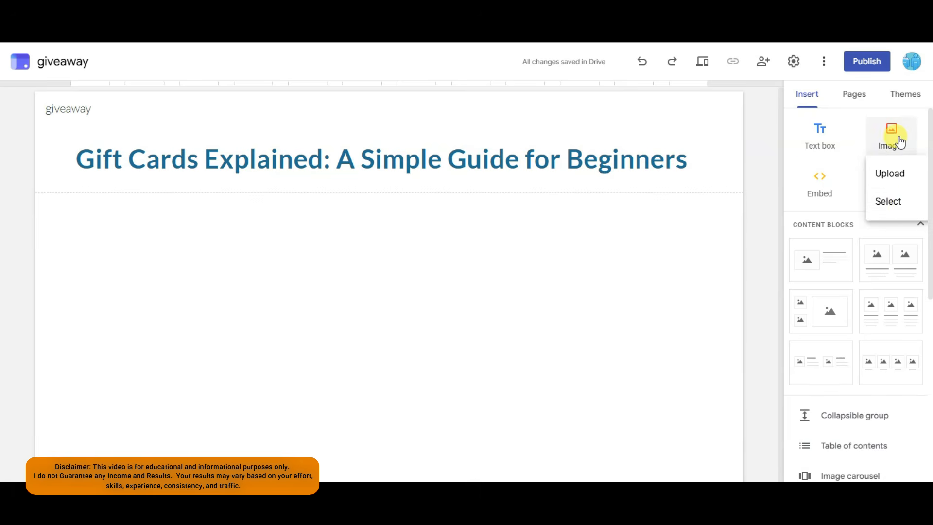
pyautogui.click(907, 204)
pyautogui.click(220, 150)
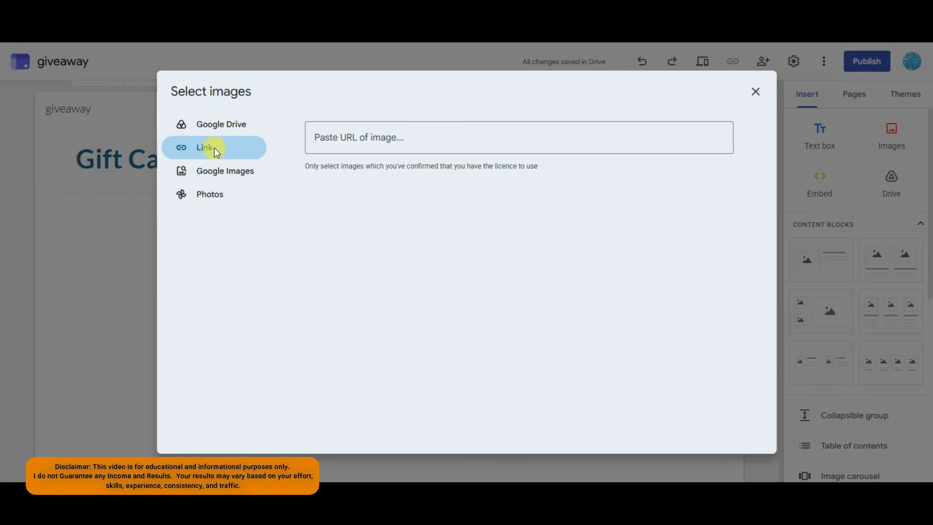
pyautogui.click(371, 135)
pyautogui.rightClick(377, 139)
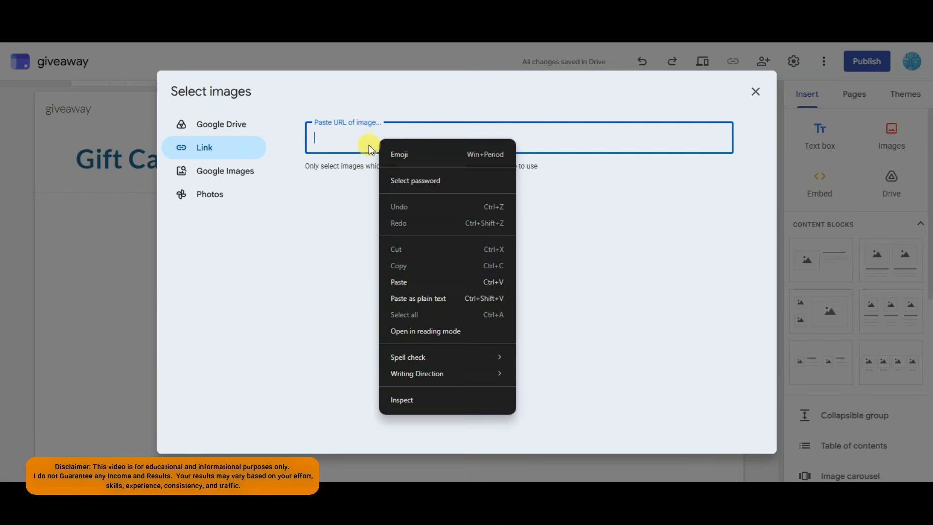
pyautogui.click(408, 285)
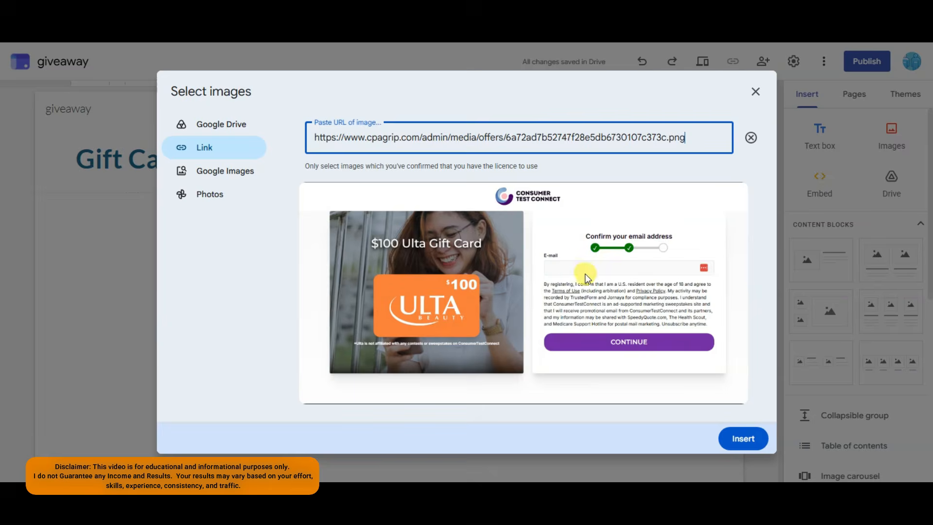
pyautogui.click(743, 438)
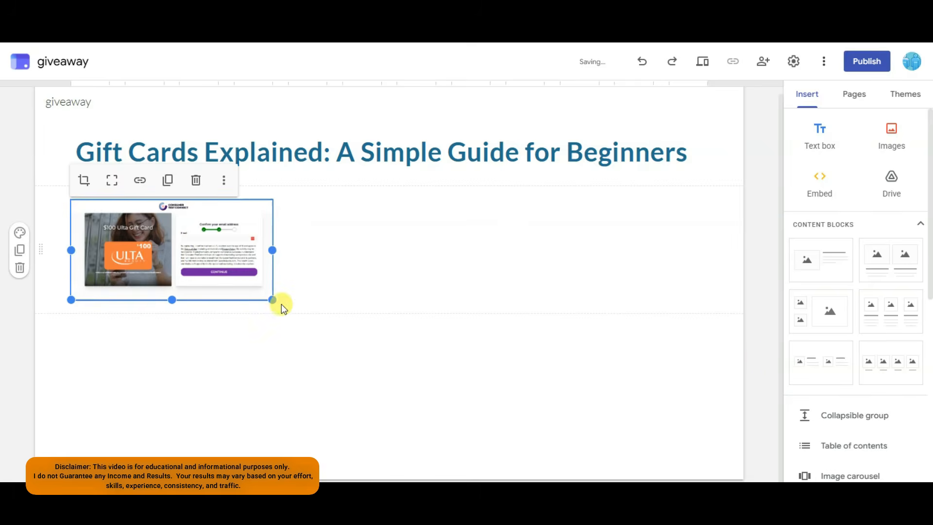
# Enlarge the Ulta gift card image to about half the page width and centre it under the title
pyautogui.moveTo(272, 299); pyautogui.dragTo(439, 353)
pyautogui.moveTo(348, 291); pyautogui.dragTo(400, 293)
pyautogui.click(436, 387)
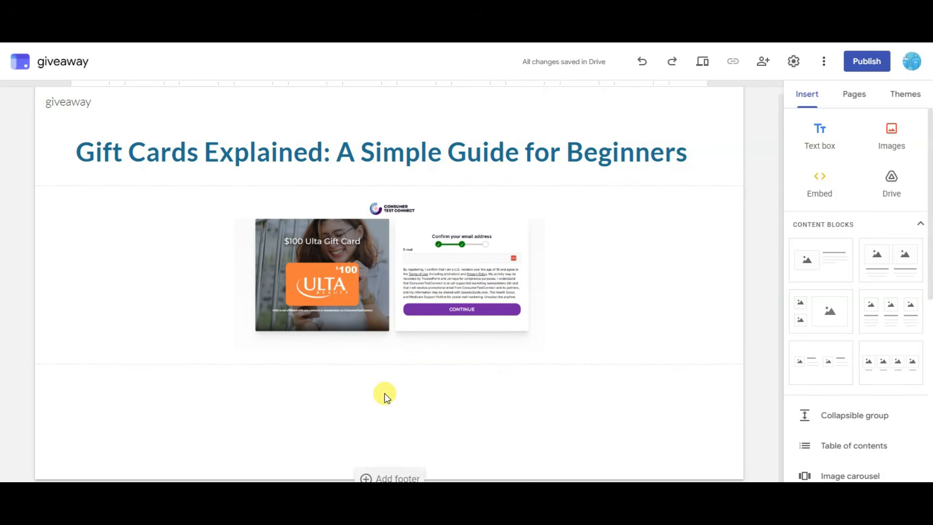
# Add a text box below the image containing the CPAGrip offer's note "This offer is only allowed on Android in United States (US)"
pyautogui.click(819, 132)
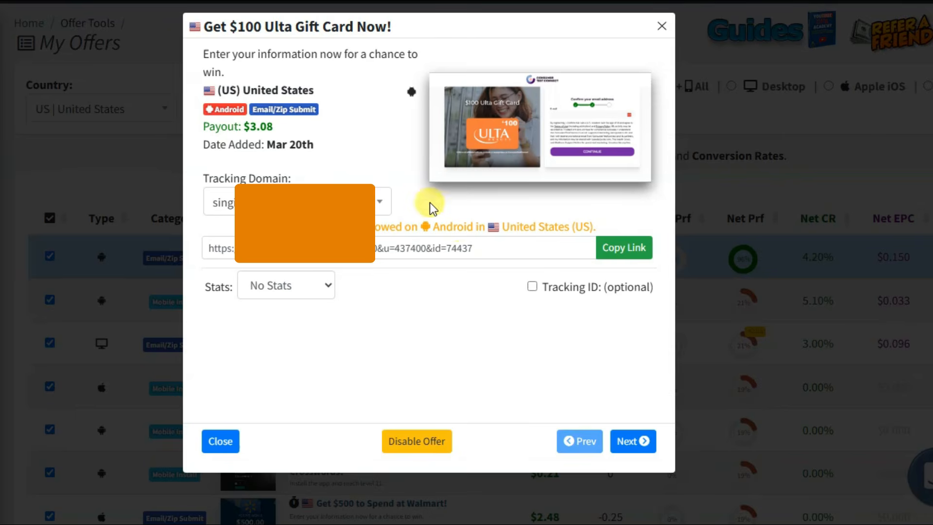
pyautogui.moveTo(204, 226); pyautogui.dragTo(591, 227)
pyautogui.rightClick(567, 227)
pyautogui.click(589, 244)
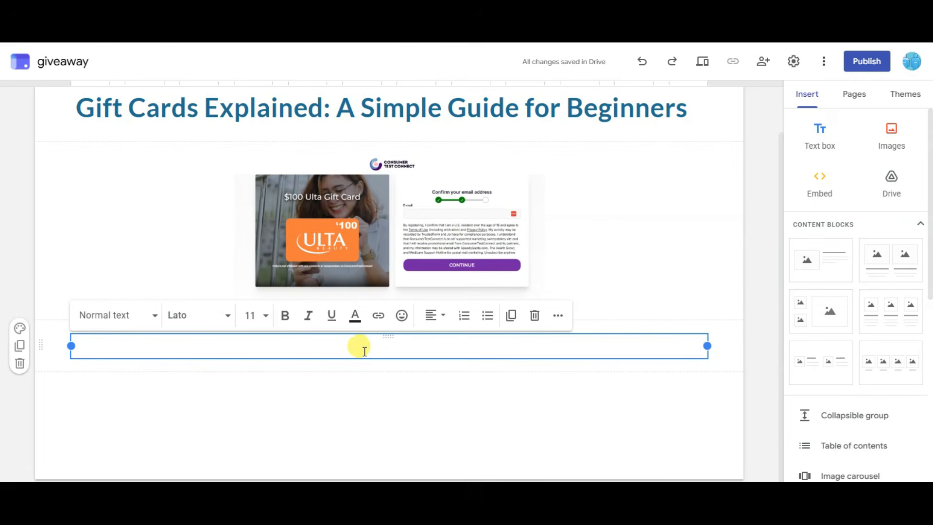
pyautogui.click(379, 340)
pyautogui.rightClick(371, 339)
pyautogui.hotkey('ctrl', 'v')
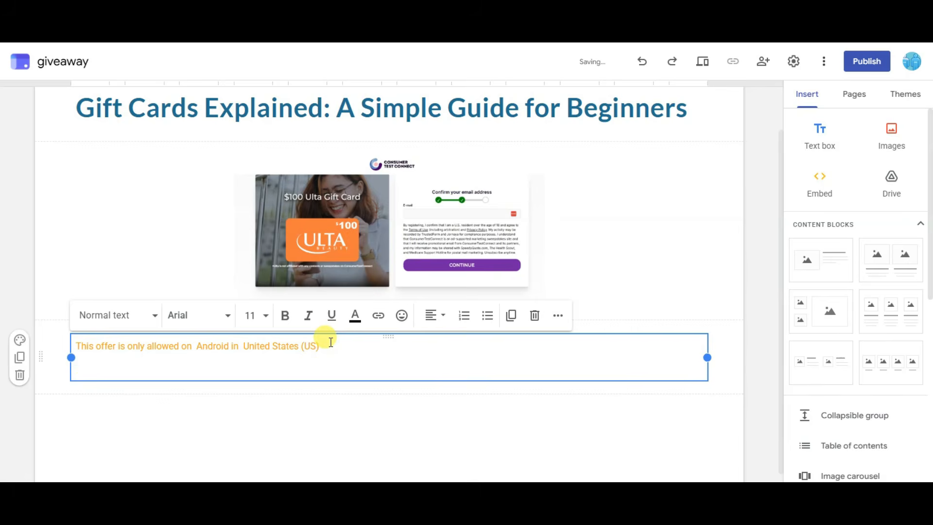
# Paste the five-paragraph gift card article beneath the offer note in the same text box
pyautogui.hotkey('ctrl', 'v')
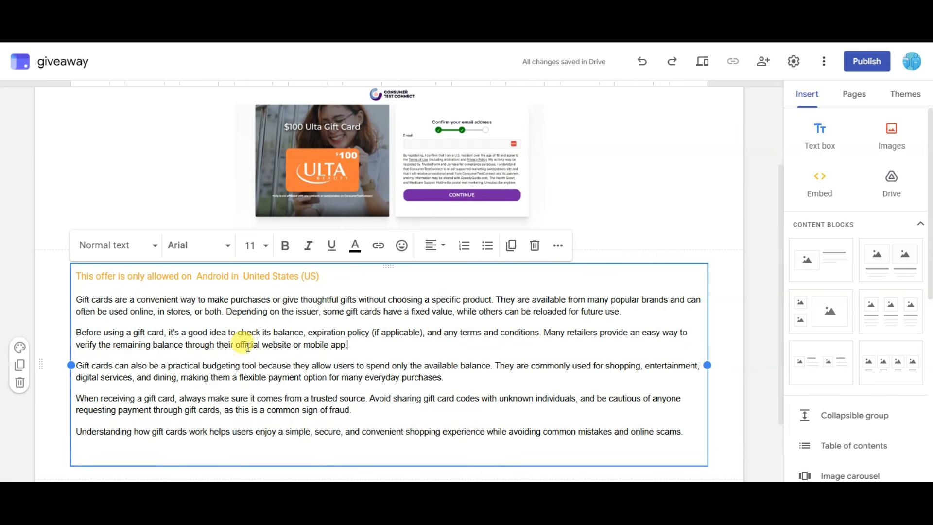
pyautogui.moveTo(78, 298); pyautogui.dragTo(388, 343)
pyautogui.click(377, 343)
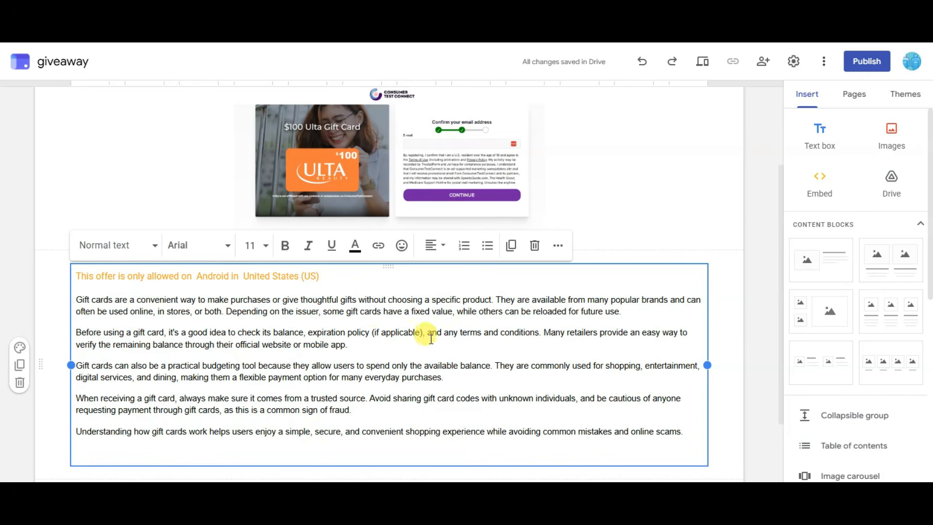
pyautogui.click(750, 237)
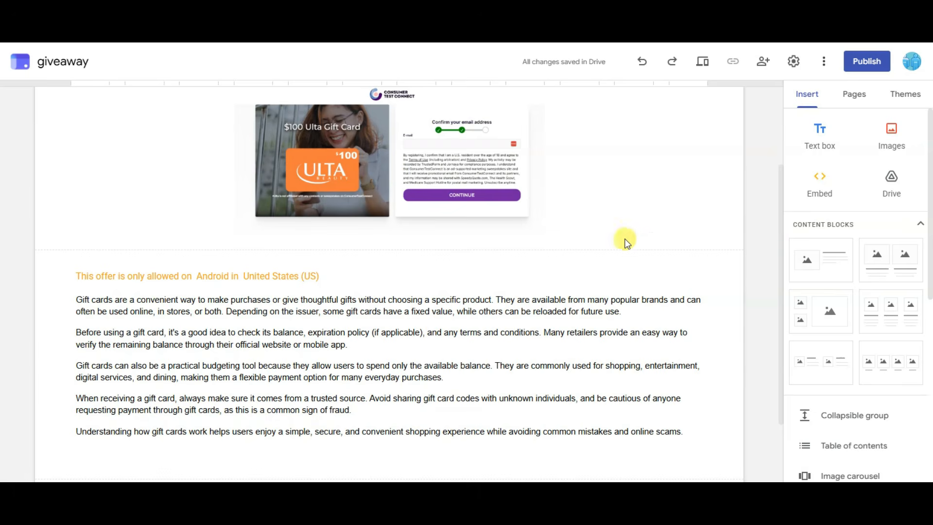
# Insert a button named "Try it" that links to the Ulta offer's tracking link copied from CPAGrip
pyautogui.scroll(-5, 869, 253)
pyautogui.scroll(-2, 873, 261)
pyautogui.click(838, 214)
pyautogui.write('Try it')
pyautogui.click(360, 283)
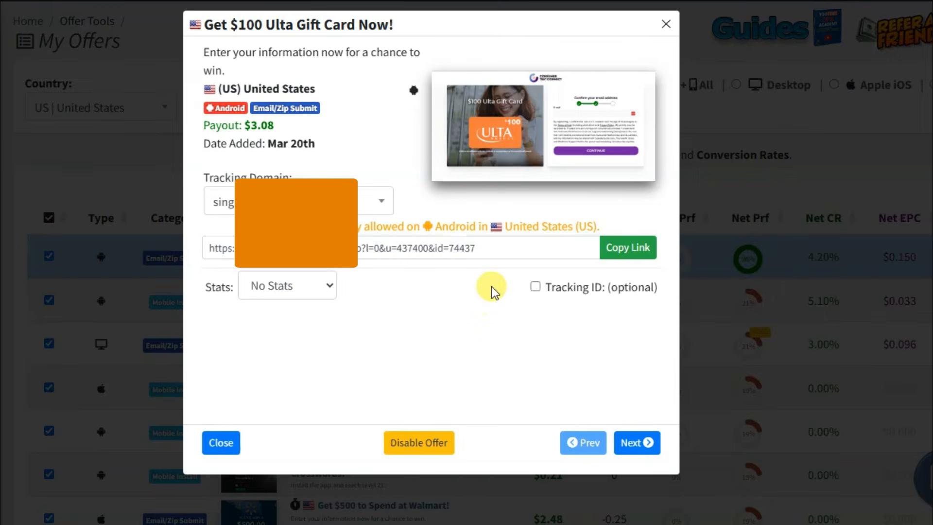
pyautogui.click(643, 248)
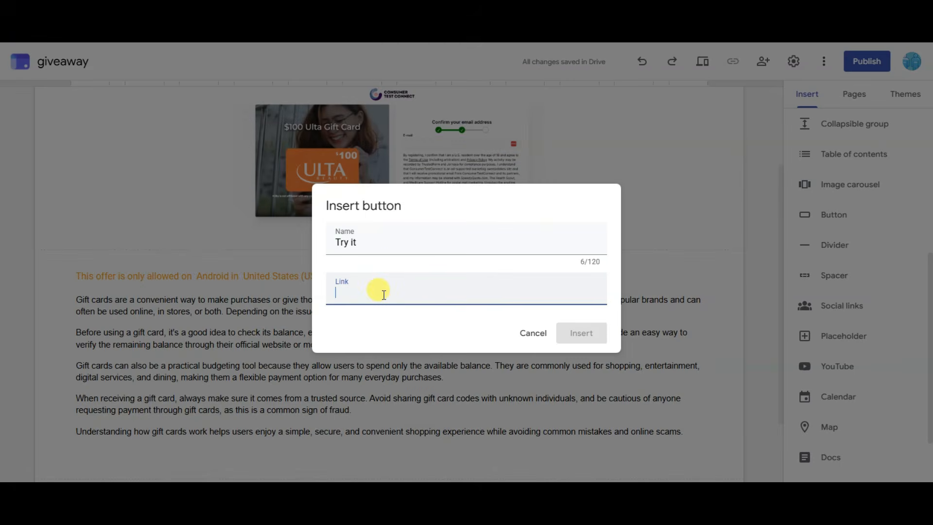
pyautogui.rightClick(383, 297)
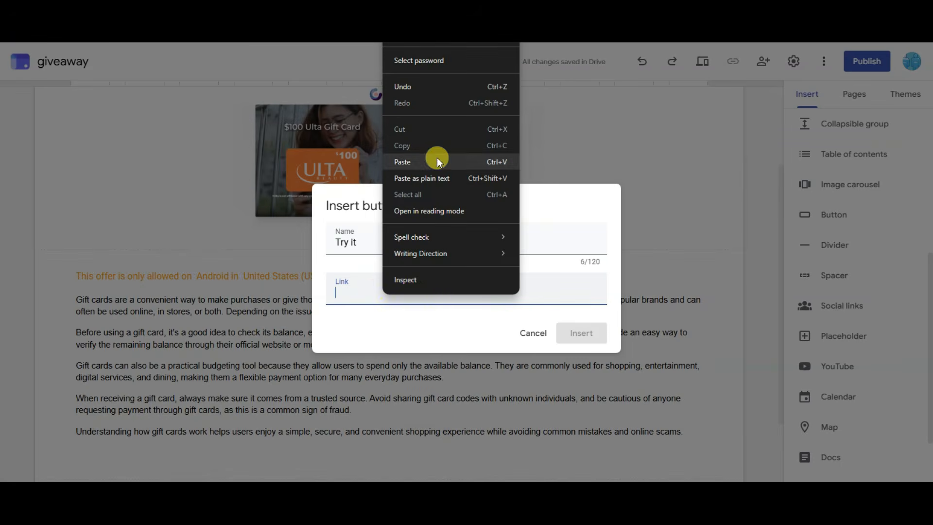
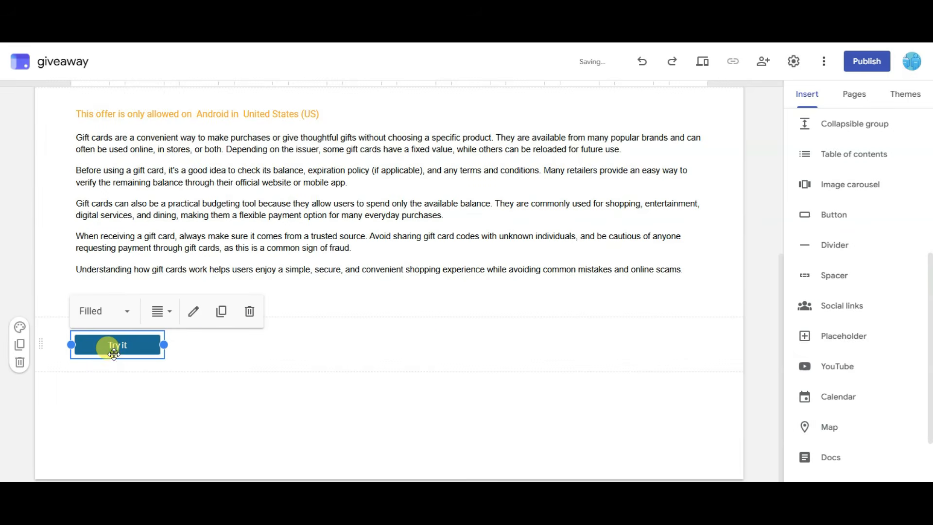
# Duplicate the Try it button and place one full-width copy above the article text and the other below it
pyautogui.click(21, 346)
pyautogui.scroll(2, 121, 452)
pyautogui.moveTo(124, 458); pyautogui.dragTo(351, 146)
pyautogui.click(121, 423)
pyautogui.moveTo(131, 426); pyautogui.dragTo(302, 375)
pyautogui.scroll(6, 637, 287)
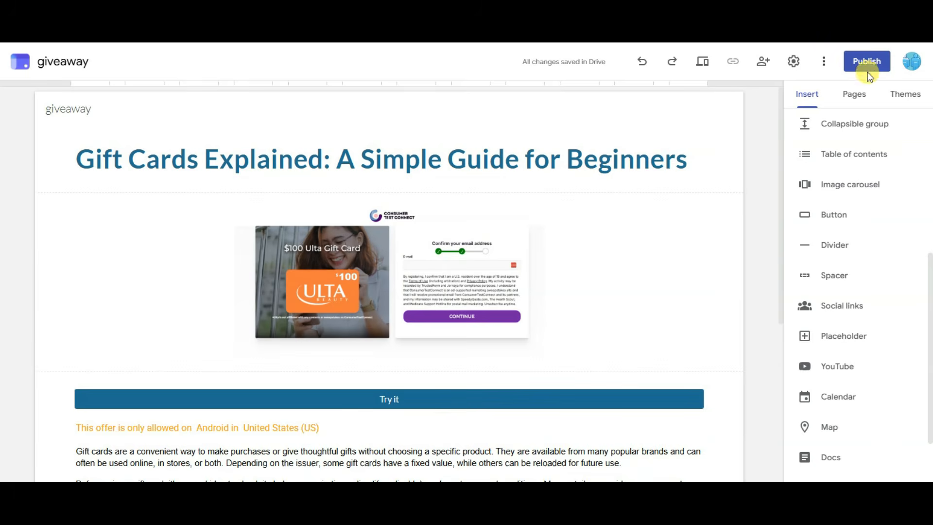
# Publish the site to the web with the address tryit91
pyautogui.click(866, 60)
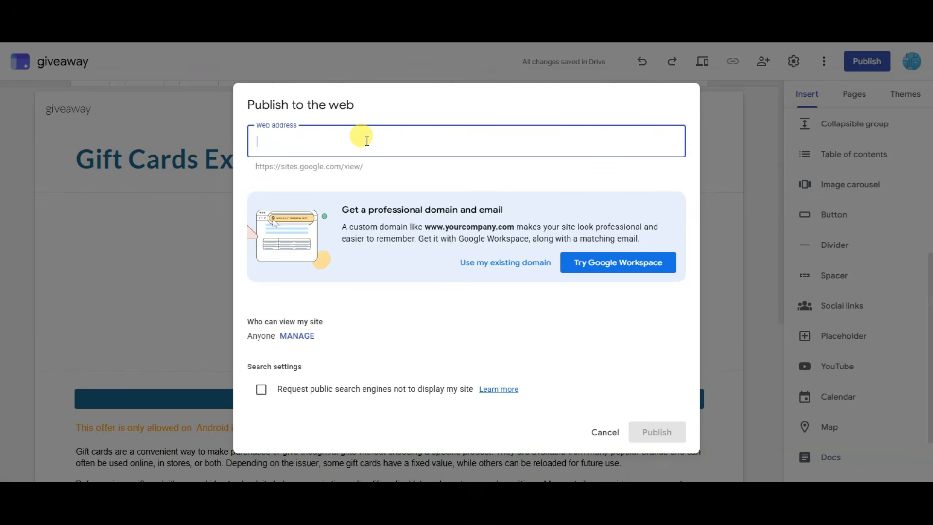
pyautogui.write('tryit91')
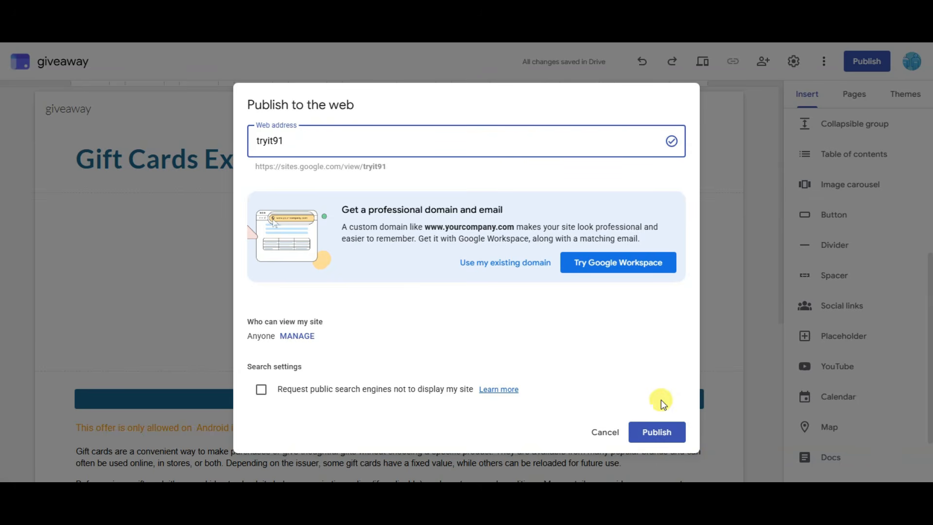
pyautogui.click(656, 432)
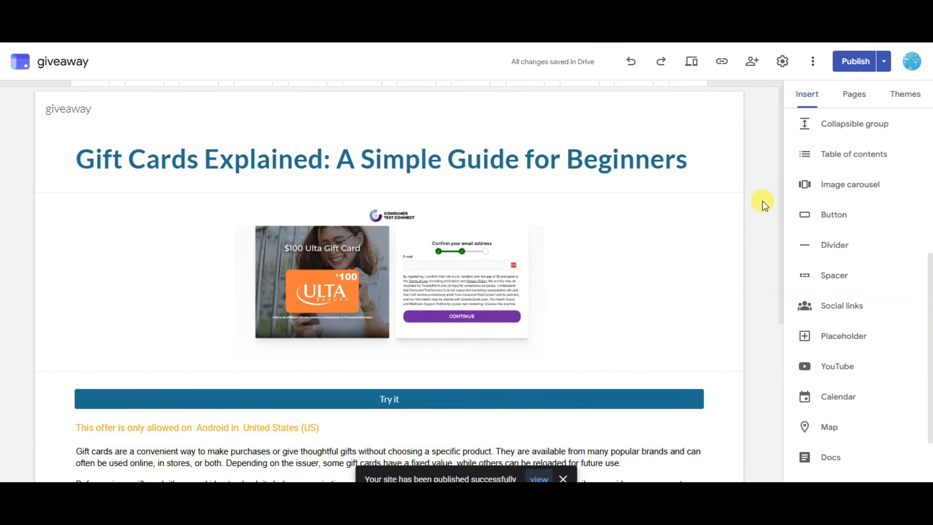
# Review the finished page and copy the published site link
pyautogui.scroll(-5, 762, 200)
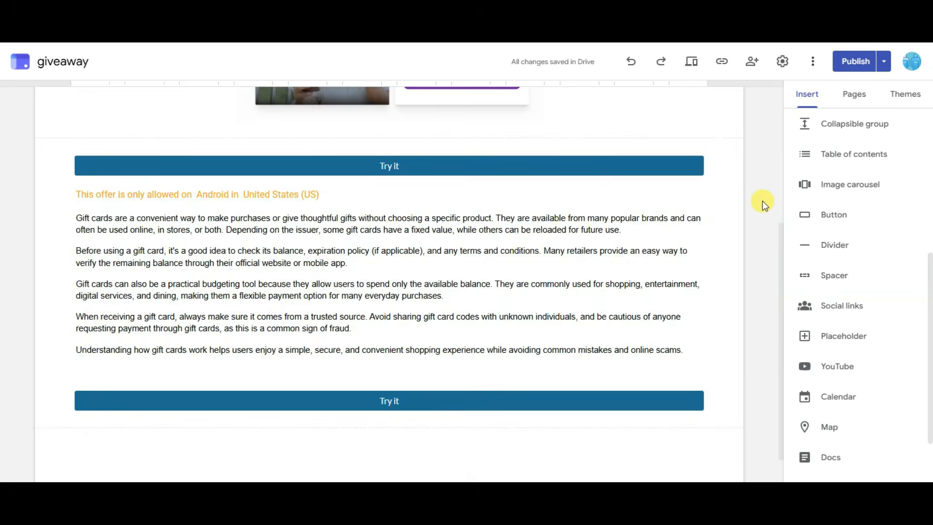
pyautogui.scroll(5, 763, 201)
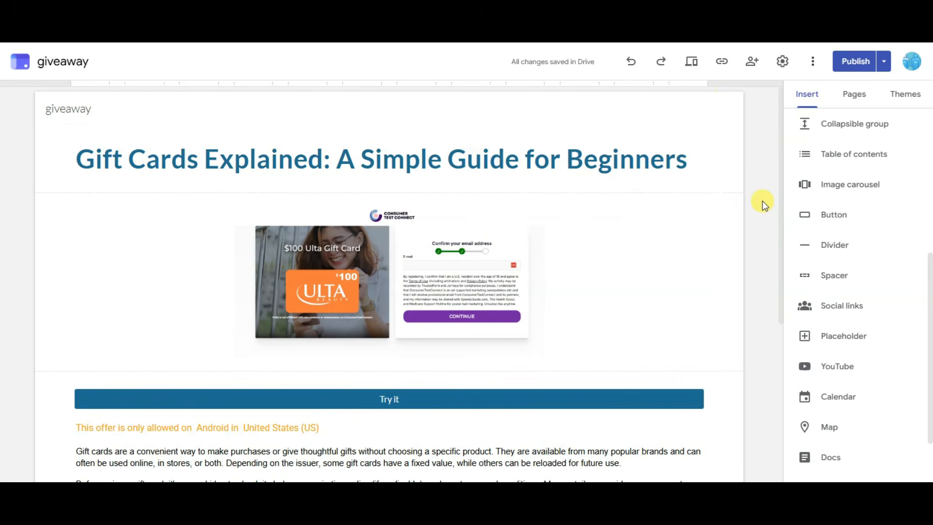
pyautogui.click(723, 61)
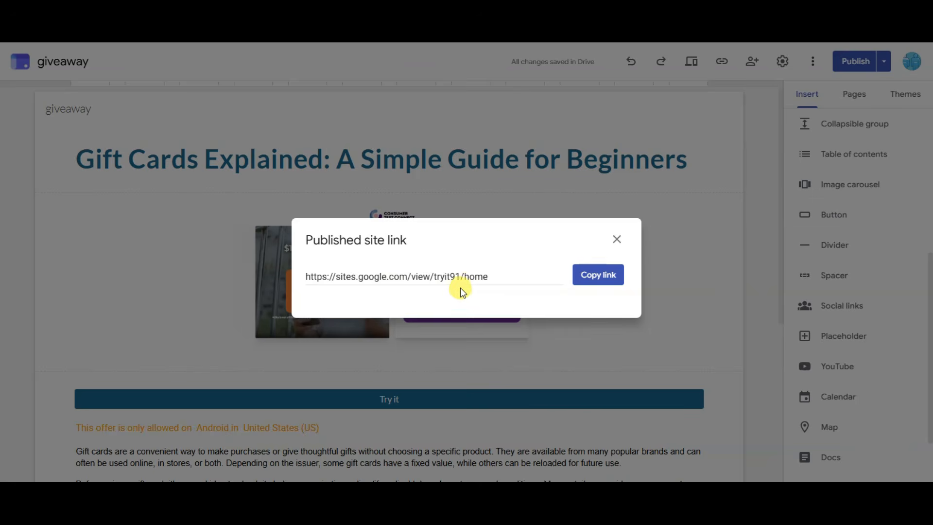
pyautogui.click(597, 285)
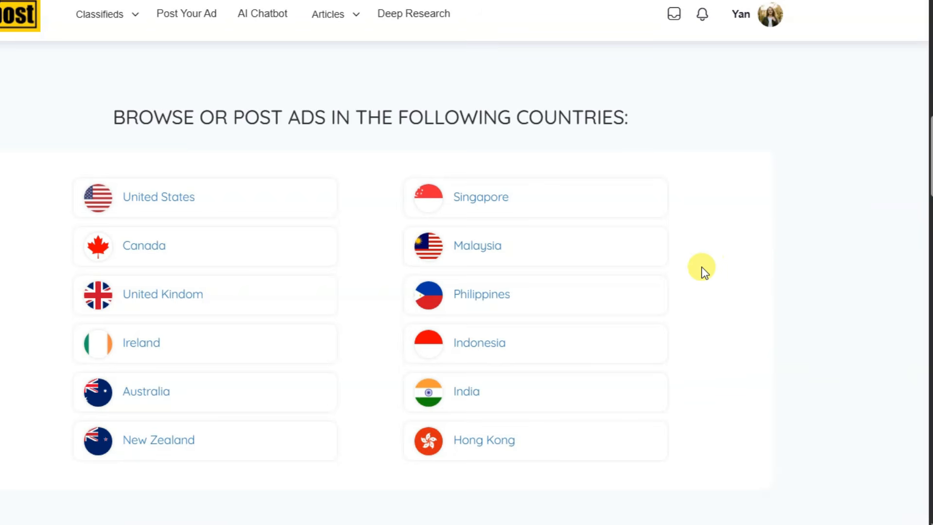
# Switch to the Adpost classifieds site and check its monthly visits in the Similarweb traffic overview
pyautogui.moveTo(720, 308); pyautogui.dragTo(637, 312)
pyautogui.click(823, 304)
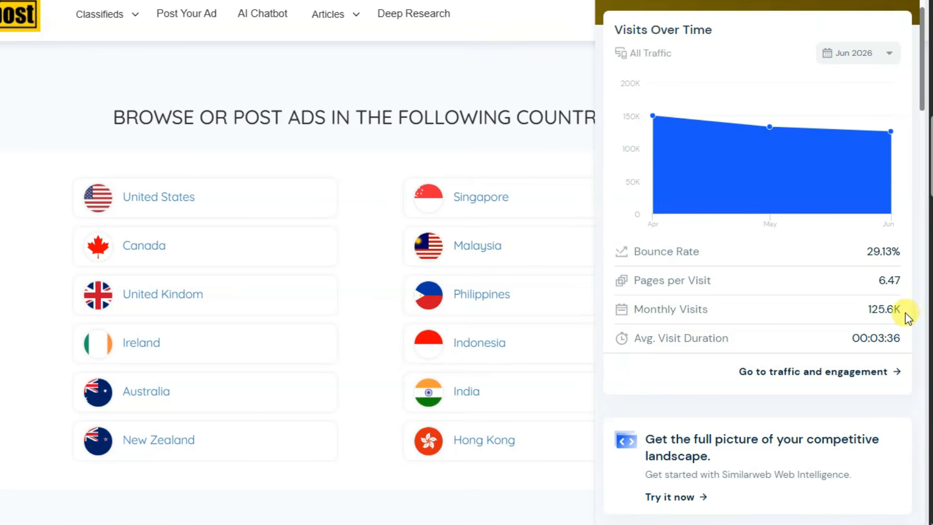
pyautogui.moveTo(752, 310); pyautogui.dragTo(662, 312)
pyautogui.click(558, 146)
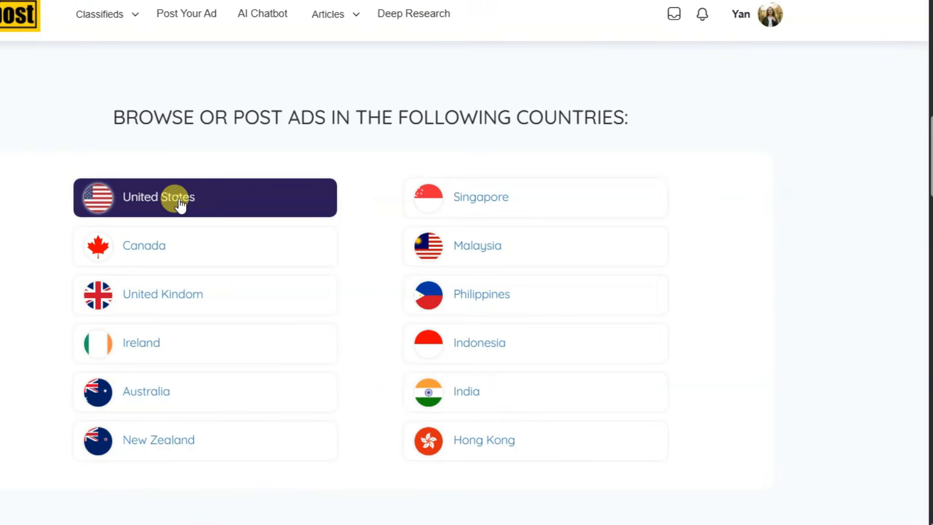
# Open the Other Announcements category under Business Products & Services in Adpost's United States section
pyautogui.click(179, 200)
pyautogui.scroll(-6, 420, 272)
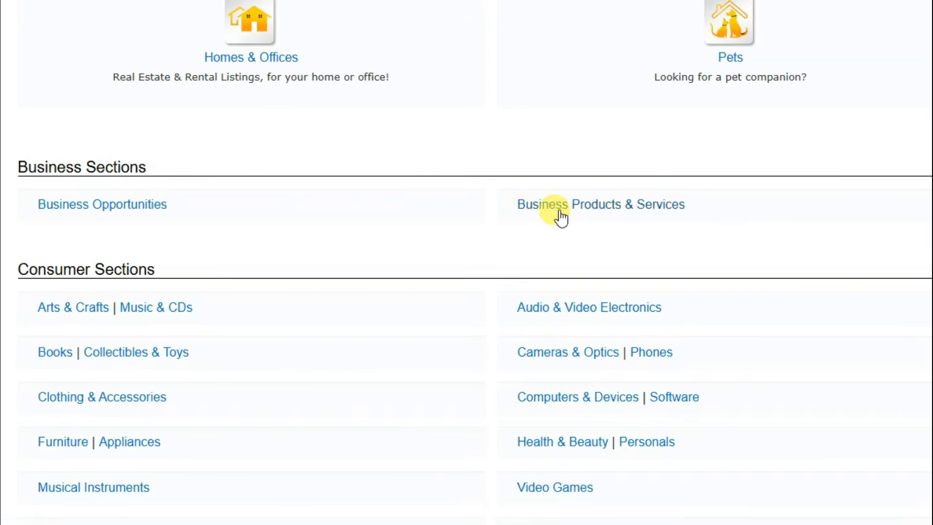
pyautogui.click(597, 212)
pyautogui.scroll(-9, 439, 128)
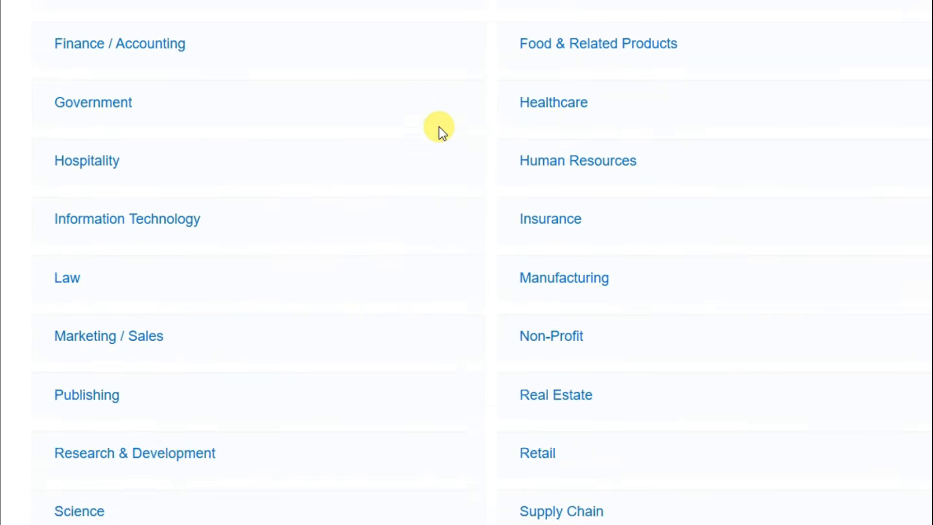
pyautogui.scroll(-1, 440, 134)
pyautogui.click(547, 330)
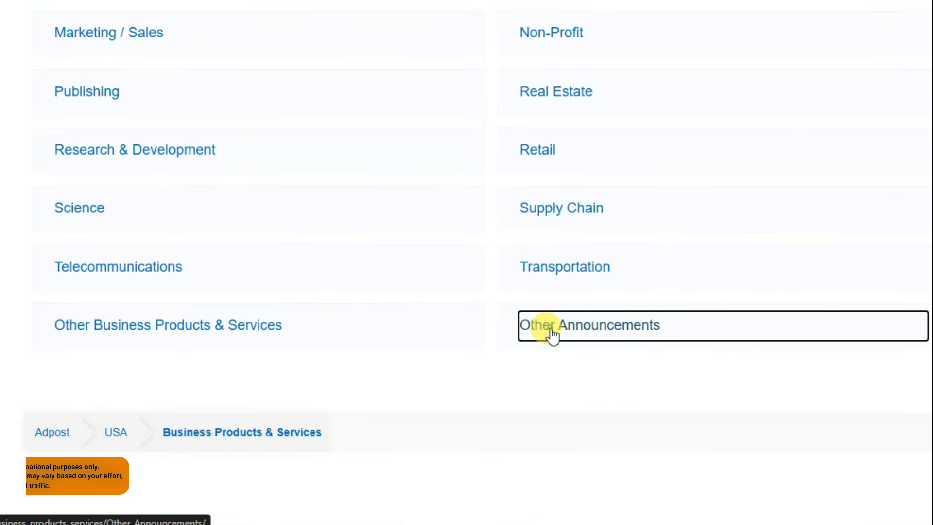
# Browse the posted announcements and open the "Premium Bathroom Remodel in Leawood, KS" ad to examine its layout
pyautogui.scroll(-13, 543, 122)
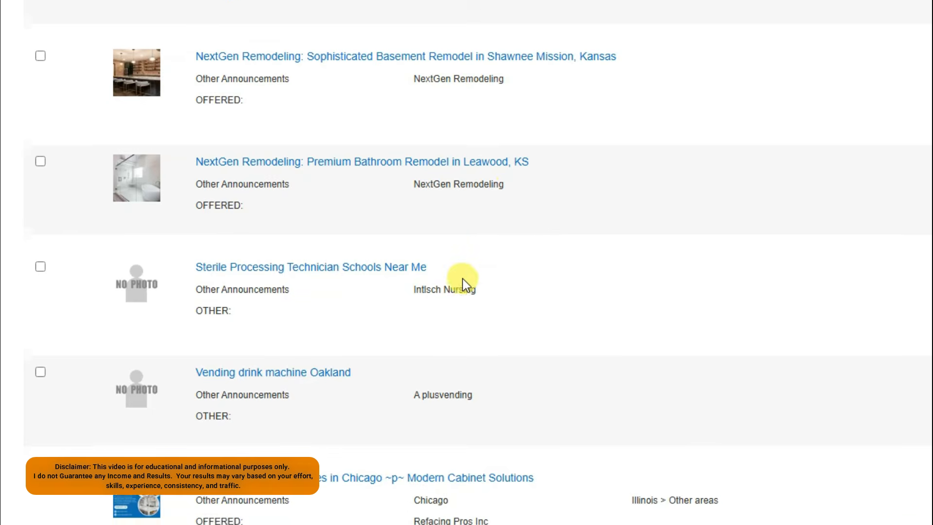
pyautogui.scroll(-2, 463, 278)
pyautogui.scroll(5, 495, 312)
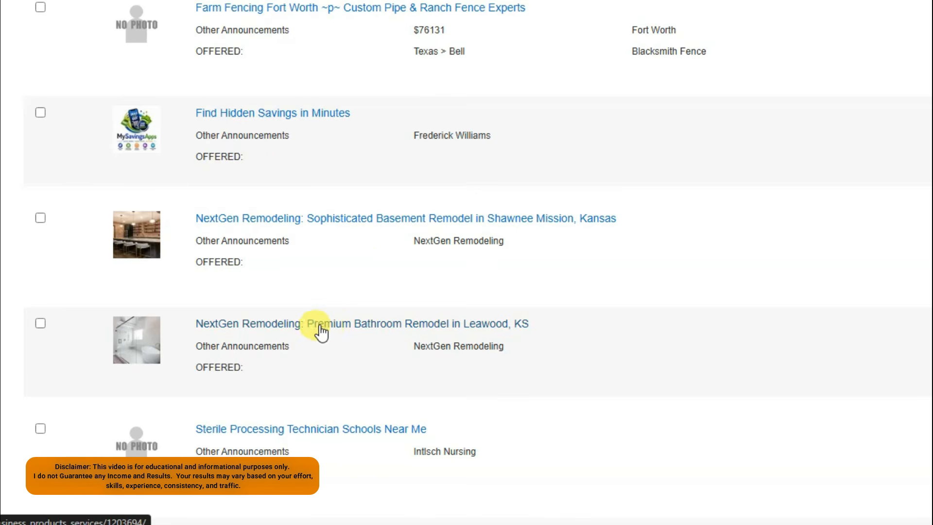
pyautogui.click(346, 330)
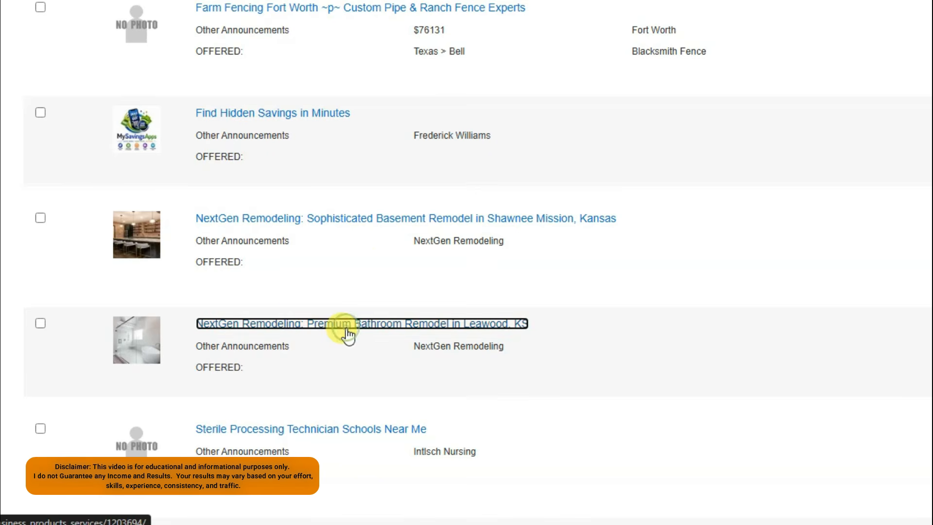
pyautogui.scroll(-5, 499, 243)
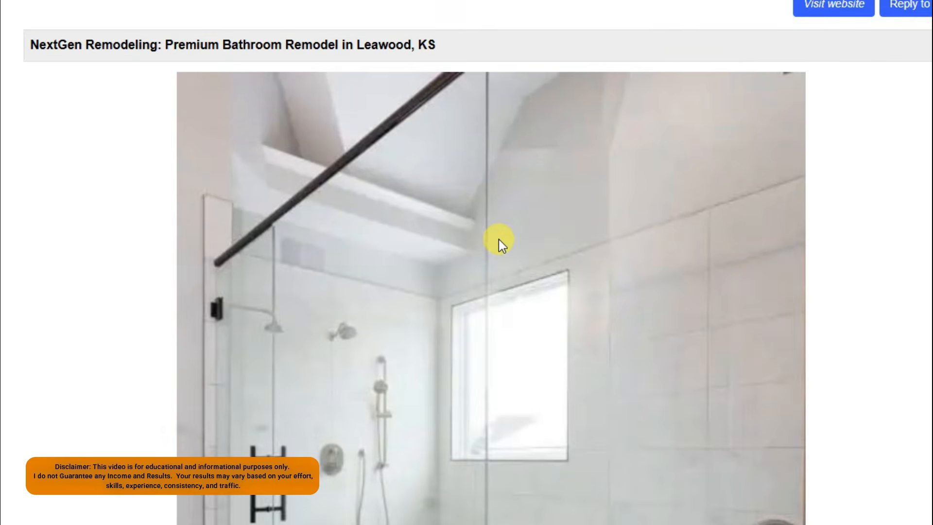
# Review the sample ad's description and poster details, and start a new ad in the United States Business Products & Services section
pyautogui.scroll(-10, 500, 222)
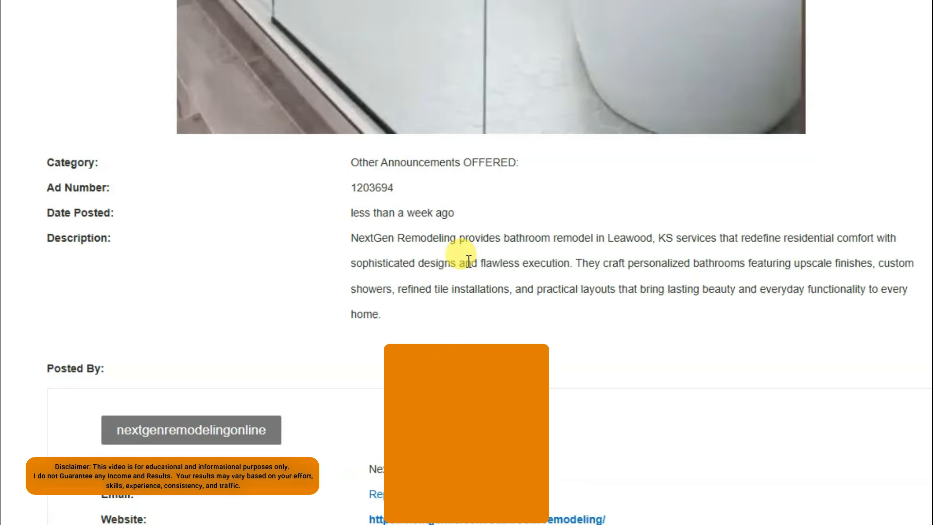
pyautogui.scroll(-5, 468, 261)
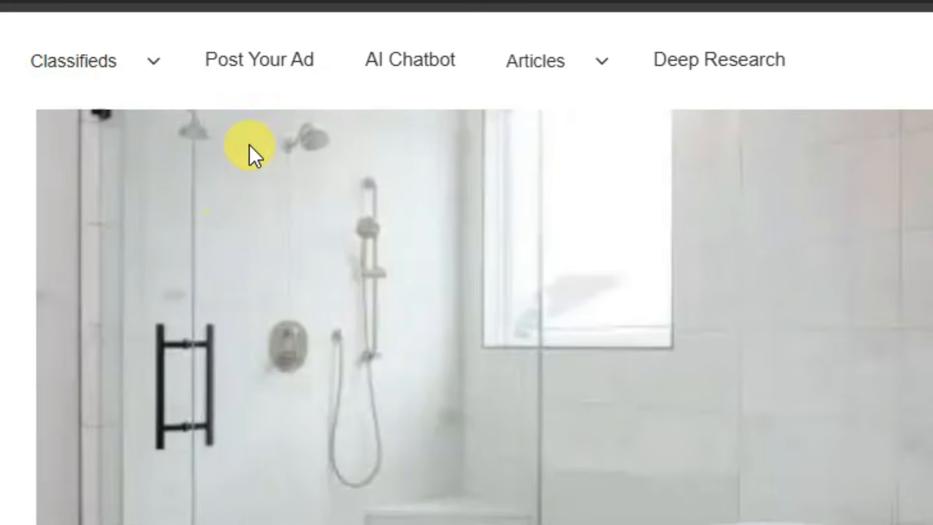
pyautogui.click(280, 62)
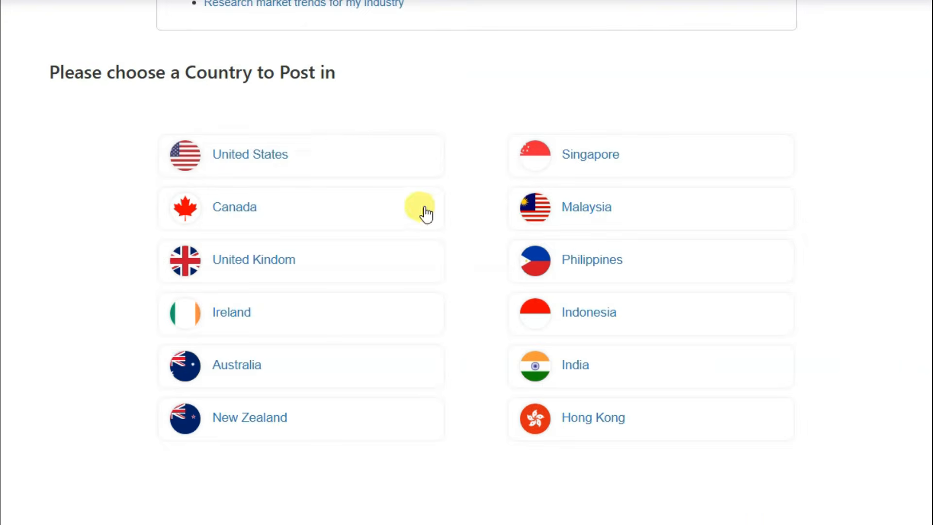
pyautogui.click(284, 157)
pyautogui.scroll(-7, 551, 215)
pyautogui.click(551, 235)
pyautogui.scroll(-6, 533, 219)
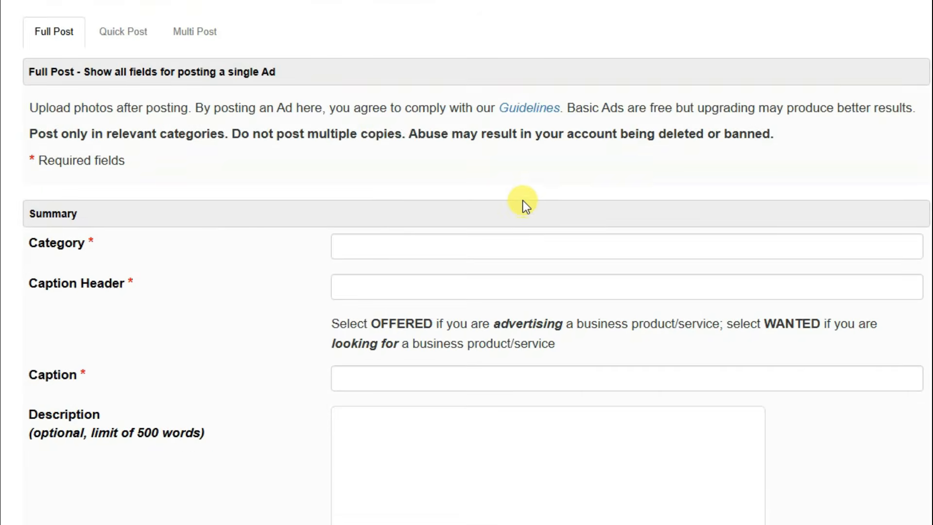
# Set the ad's category to Other Announcements and its caption header to OFFERED
pyautogui.scroll(-3, 522, 200)
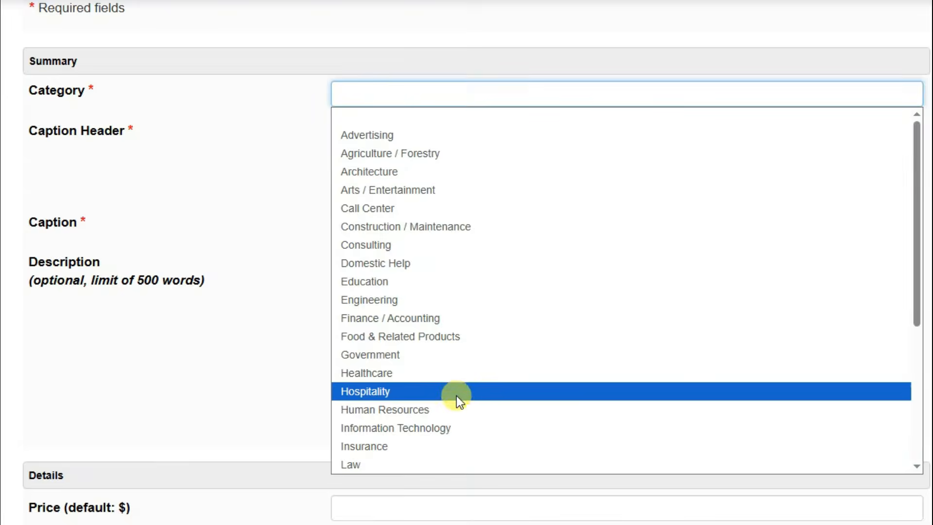
pyautogui.scroll(-4, 438, 438)
pyautogui.click(433, 466)
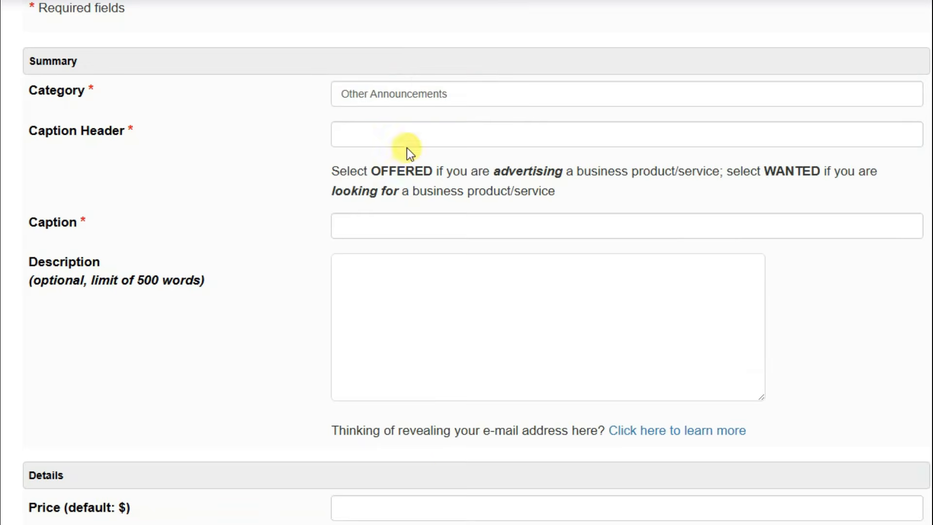
pyautogui.click(381, 134)
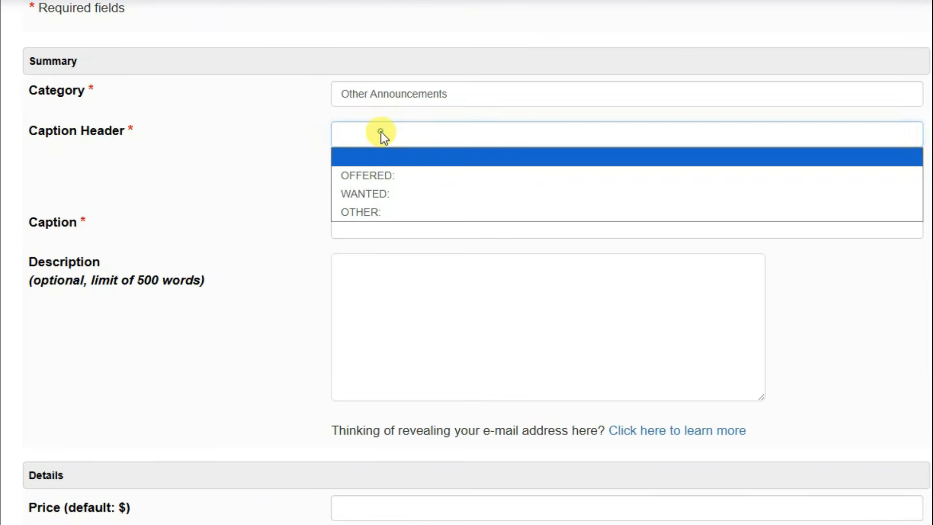
pyautogui.click(404, 176)
pyautogui.scroll(-2, 323, 173)
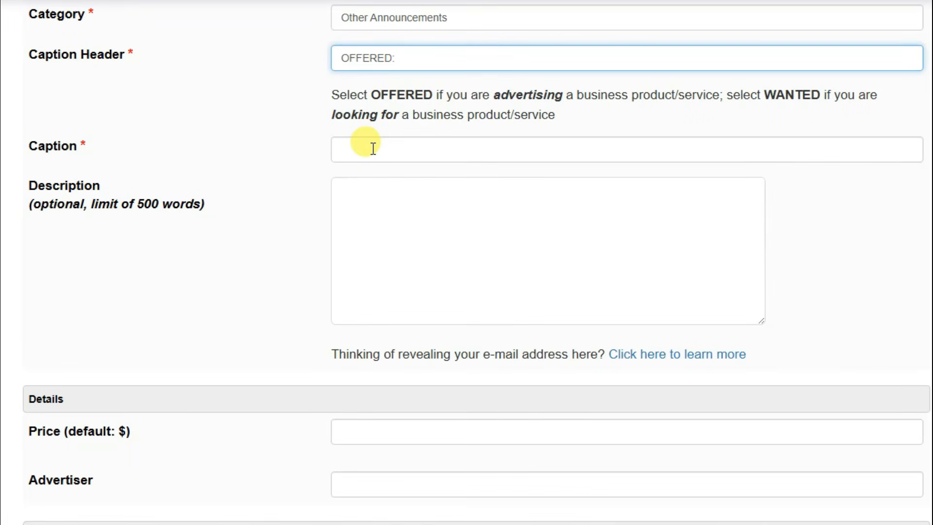
# Copy the title "Gift Cards Explained: A Simple Guide for Beginners" from the Google Sites page into the ad's Caption
pyautogui.click(364, 221)
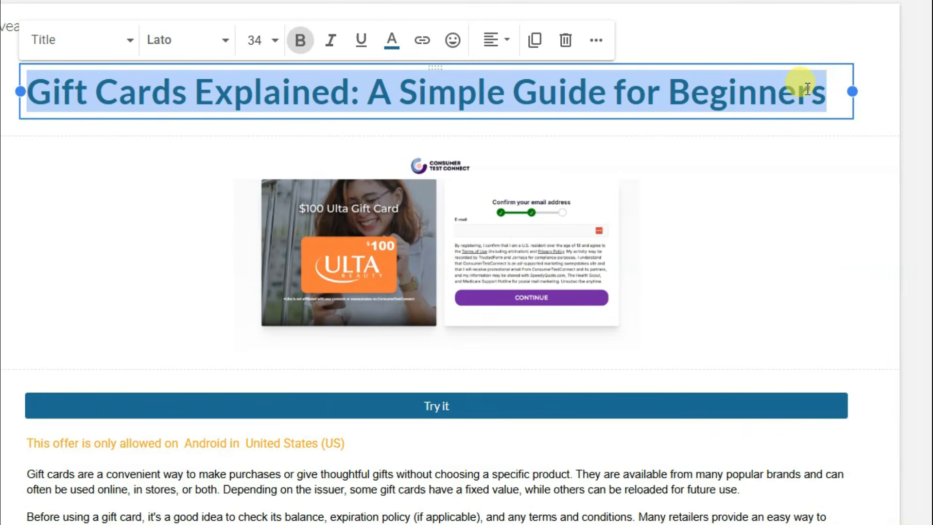
pyautogui.rightClick(720, 91)
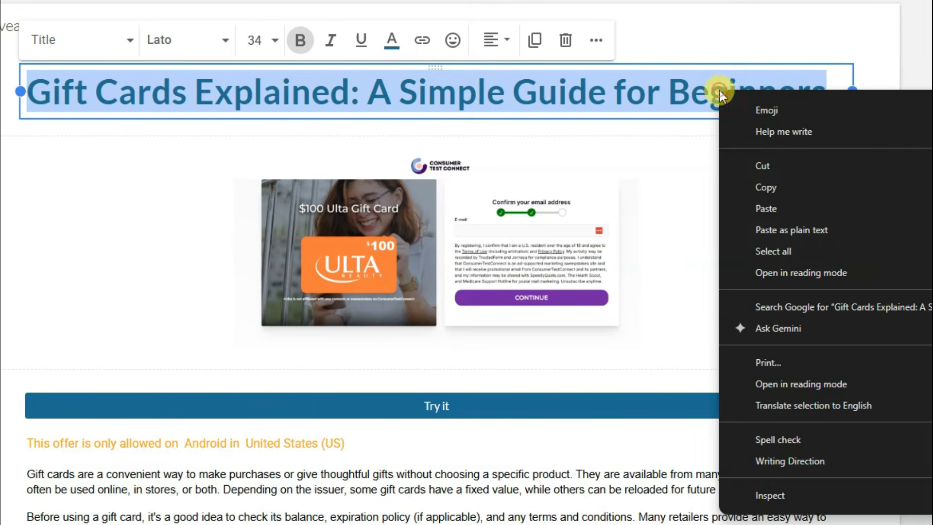
pyautogui.click(758, 189)
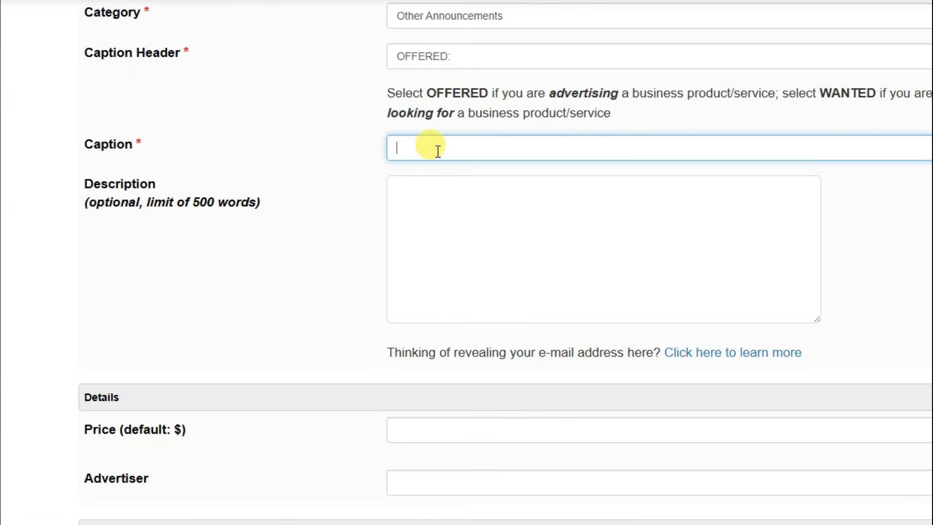
pyautogui.rightClick(434, 148)
pyautogui.click(464, 337)
# Copy the Android/United States offer notice and first two gift card paragraphs from the Google Sites page into the ad's Description
pyautogui.click(509, 258)
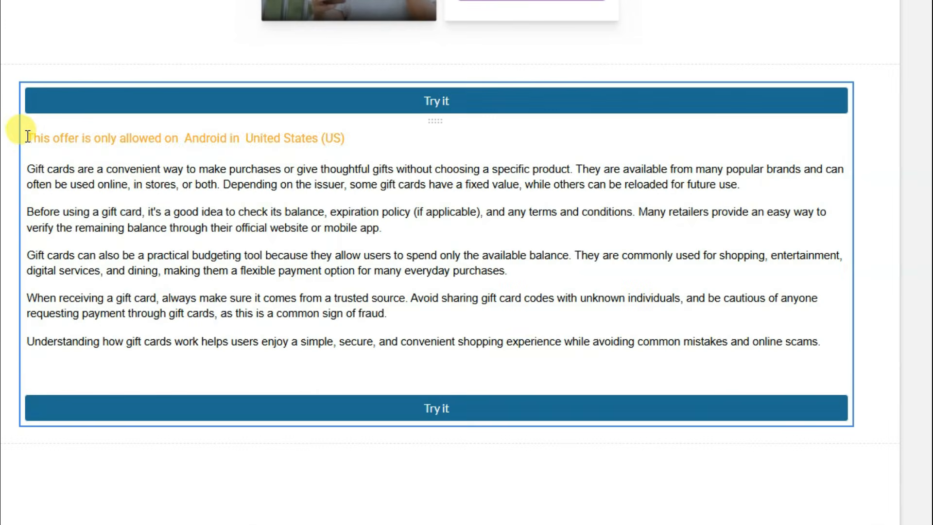
pyautogui.moveTo(28, 136); pyautogui.dragTo(413, 232)
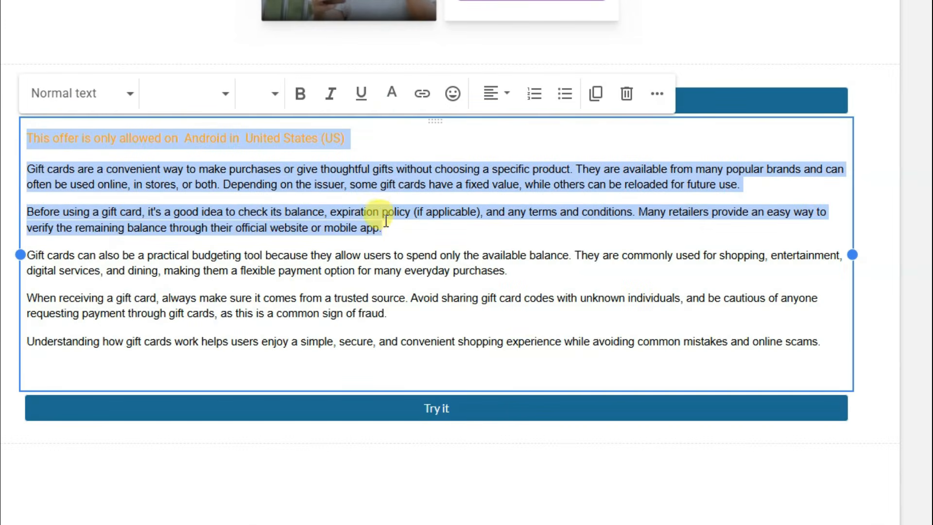
pyautogui.rightClick(383, 216)
pyautogui.click(436, 200)
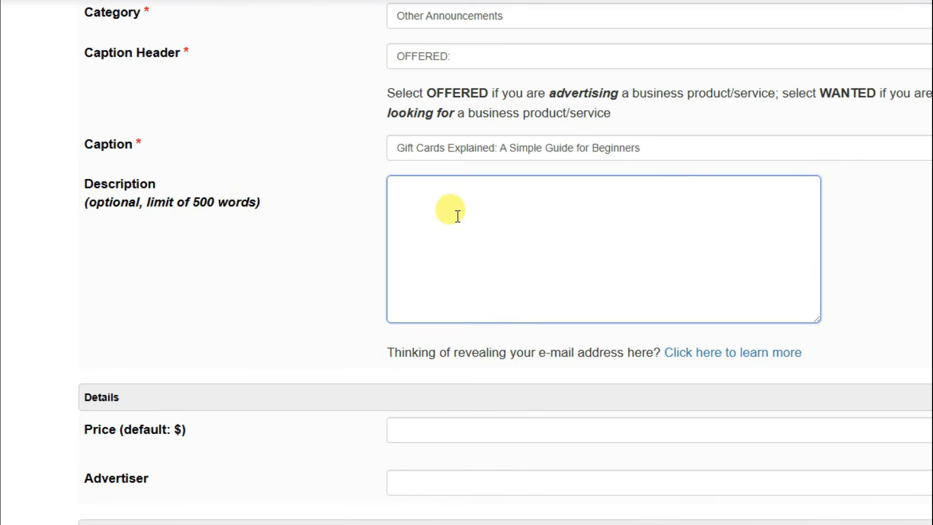
pyautogui.rightClick(456, 216)
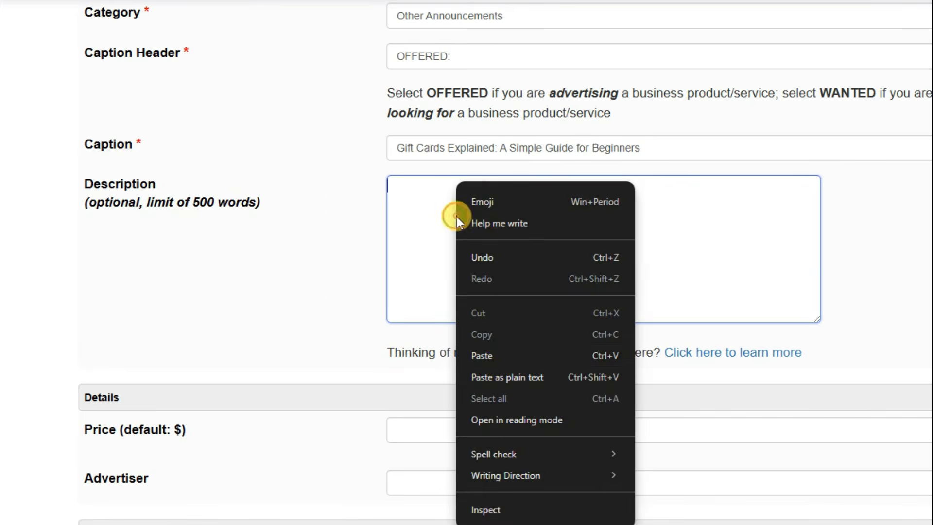
pyautogui.click(498, 354)
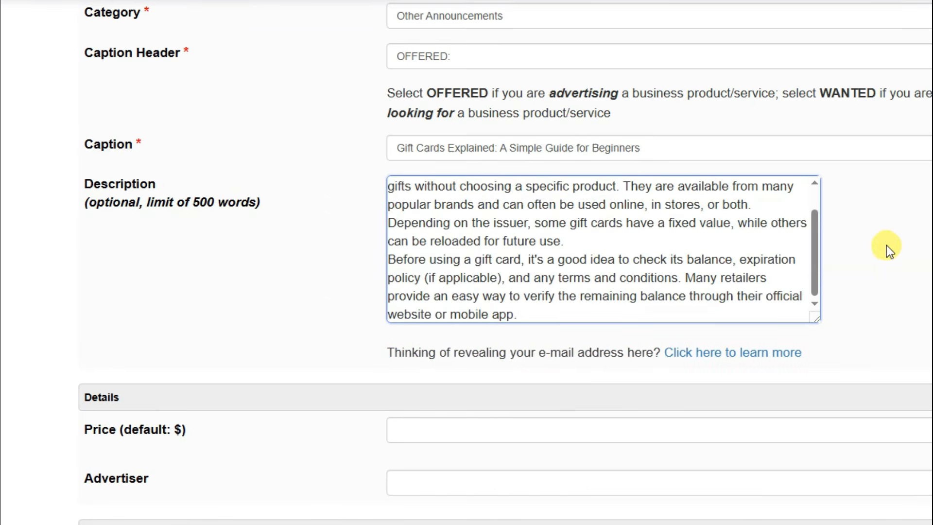
# Set the country in the ad's Posted By details to United States
pyautogui.scroll(-6, 886, 245)
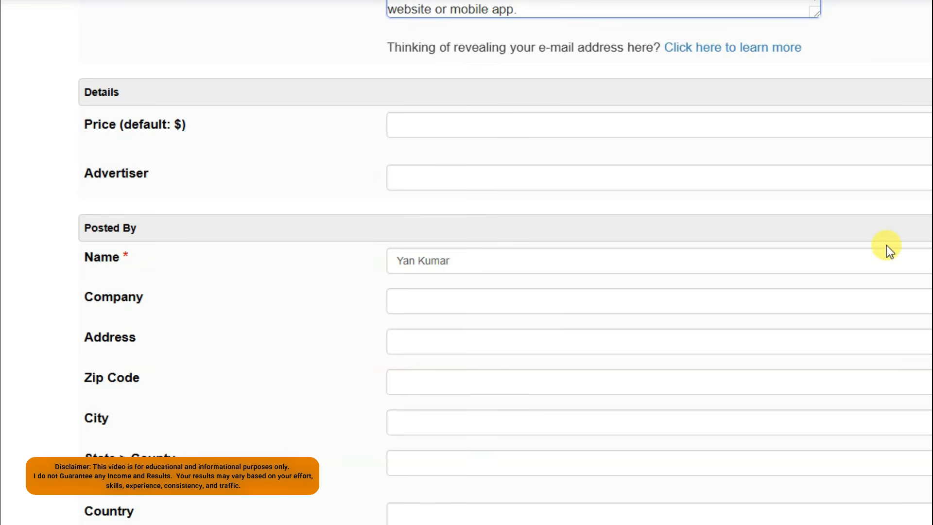
pyautogui.scroll(-8, 510, 160)
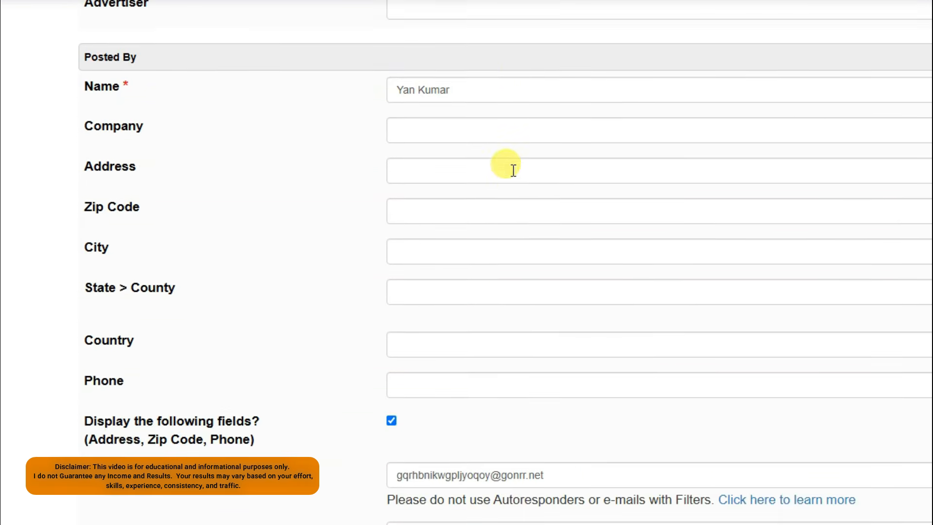
pyautogui.click(464, 136)
pyautogui.scroll(-20, 507, 254)
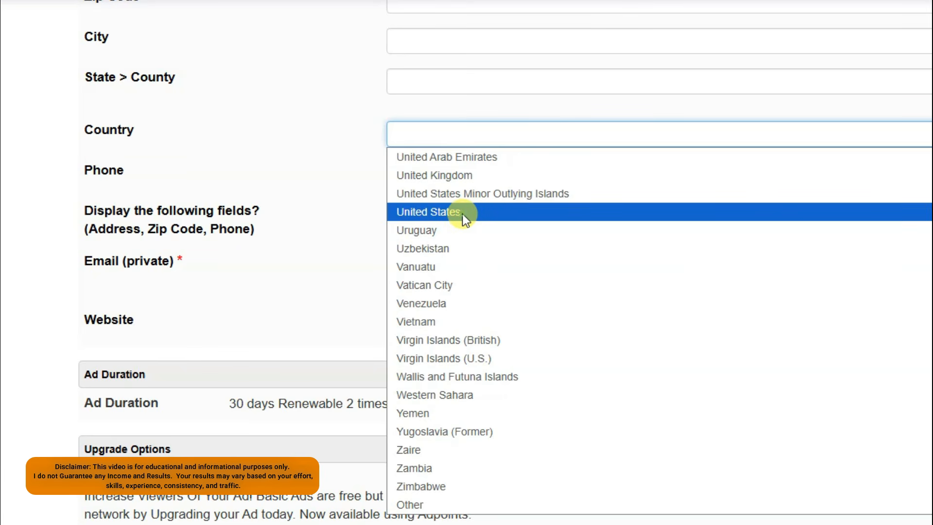
pyautogui.click(466, 219)
pyautogui.scroll(-5, 368, 144)
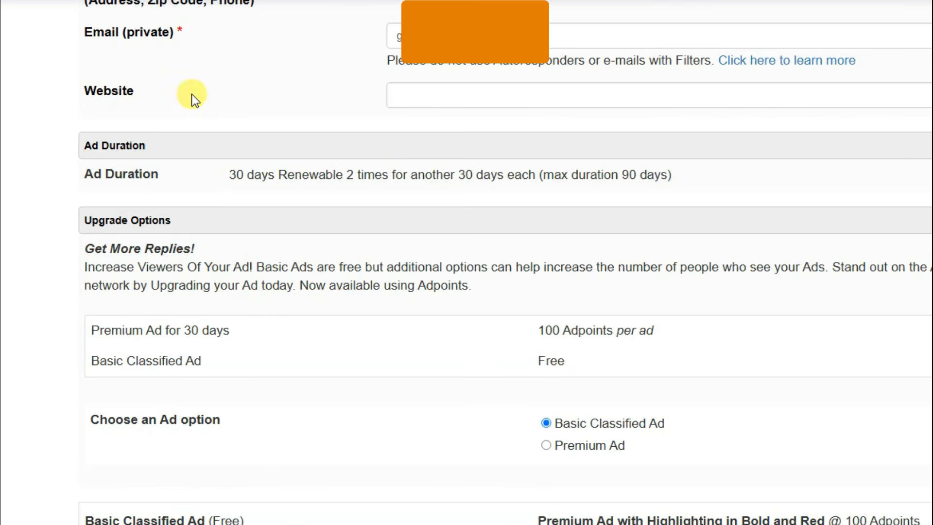
pyautogui.click(417, 93)
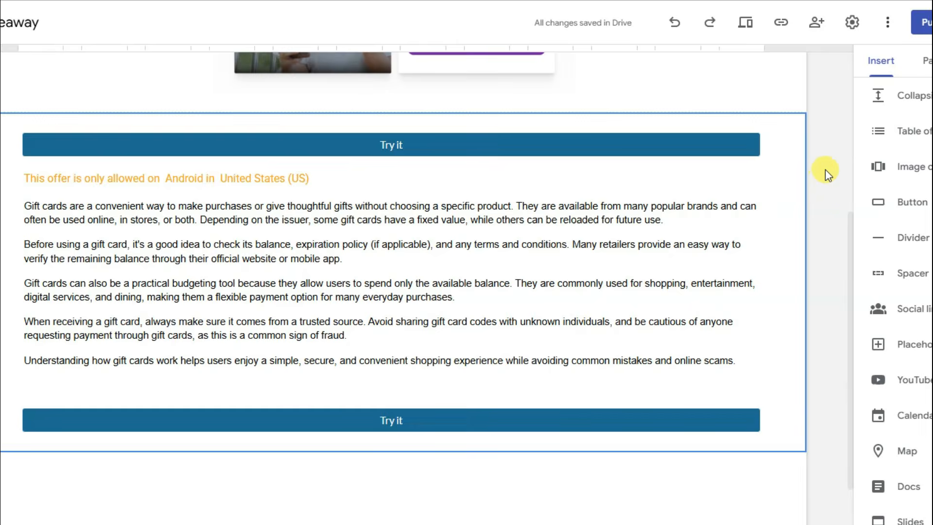
pyautogui.scroll(5, 825, 170)
pyautogui.click(783, 26)
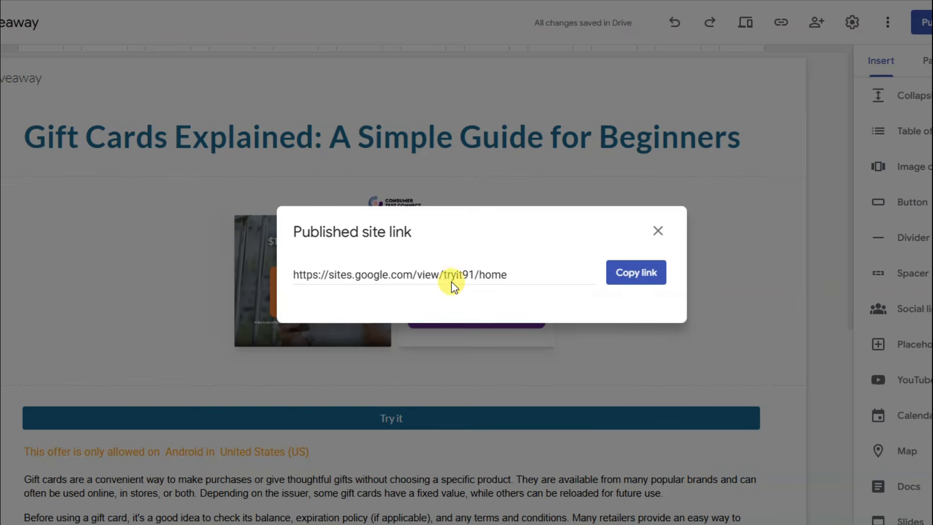
pyautogui.click(631, 282)
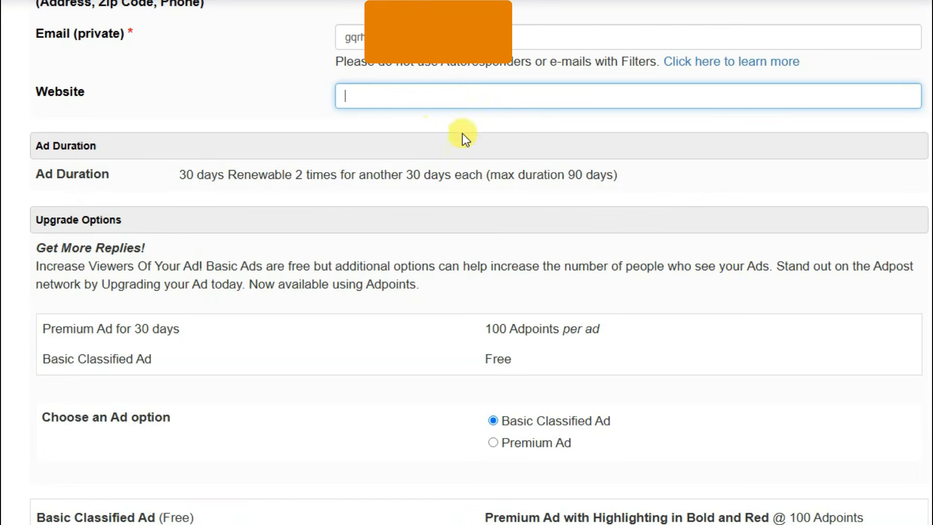
pyautogui.rightClick(359, 94)
pyautogui.click(384, 285)
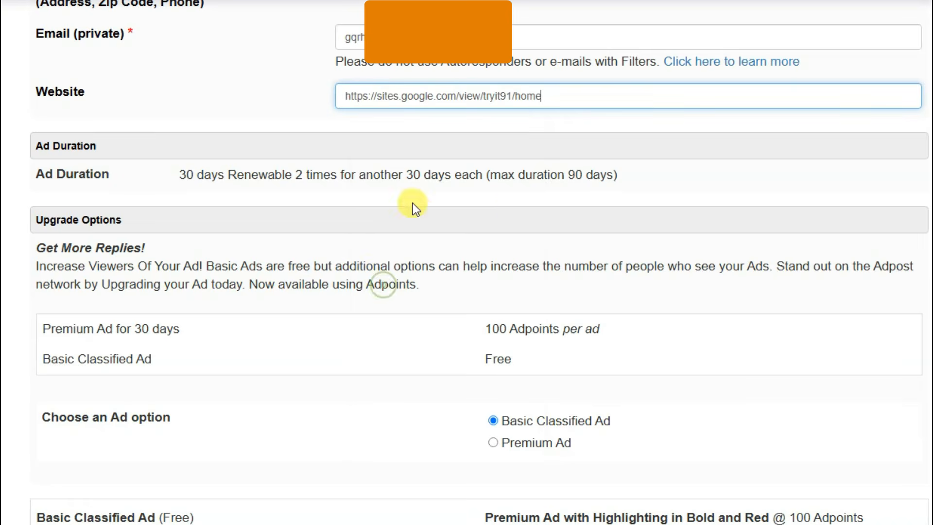
# Compare the Premium and Basic ad options, keep the free Basic Classified Ad, and generate the ad preview
pyautogui.scroll(-6, 486, 214)
pyautogui.moveTo(492, 241); pyautogui.dragTo(707, 315)
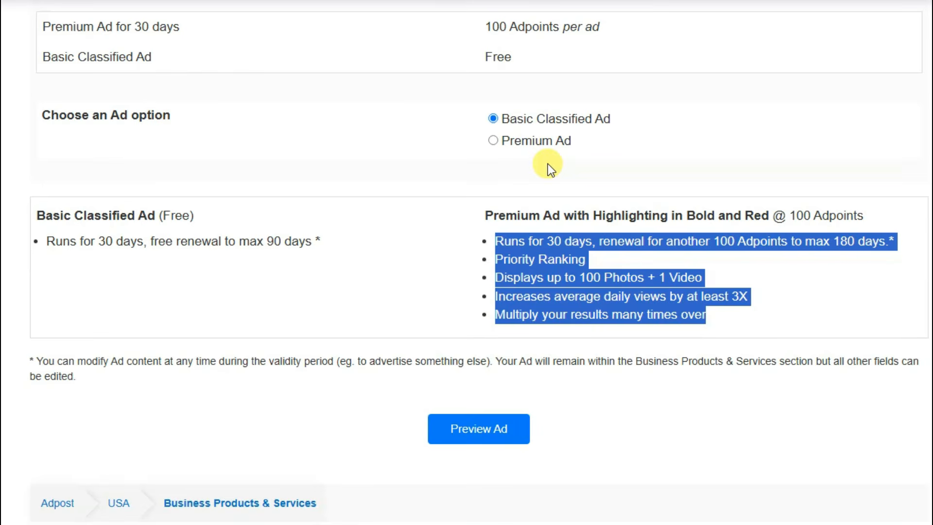
pyautogui.click(559, 139)
pyautogui.moveTo(481, 58); pyautogui.dragTo(517, 61)
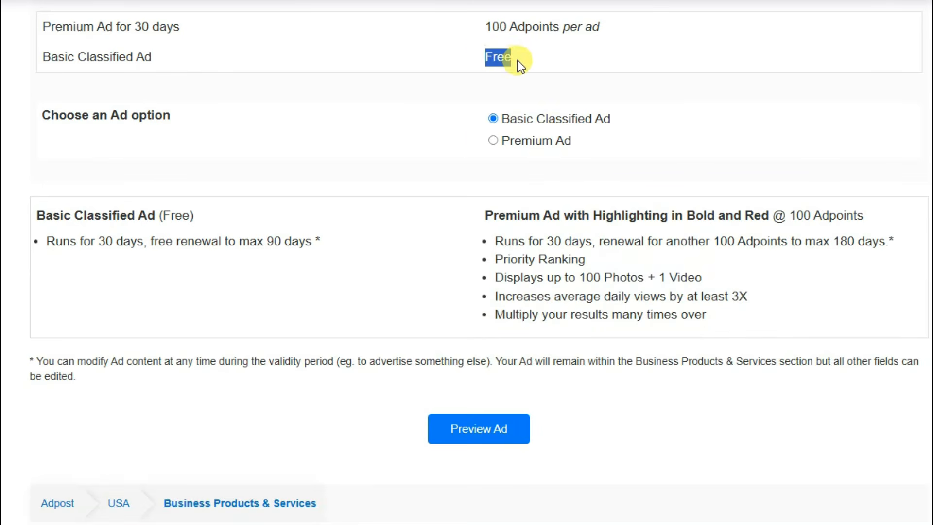
pyautogui.click(552, 62)
pyautogui.click(491, 443)
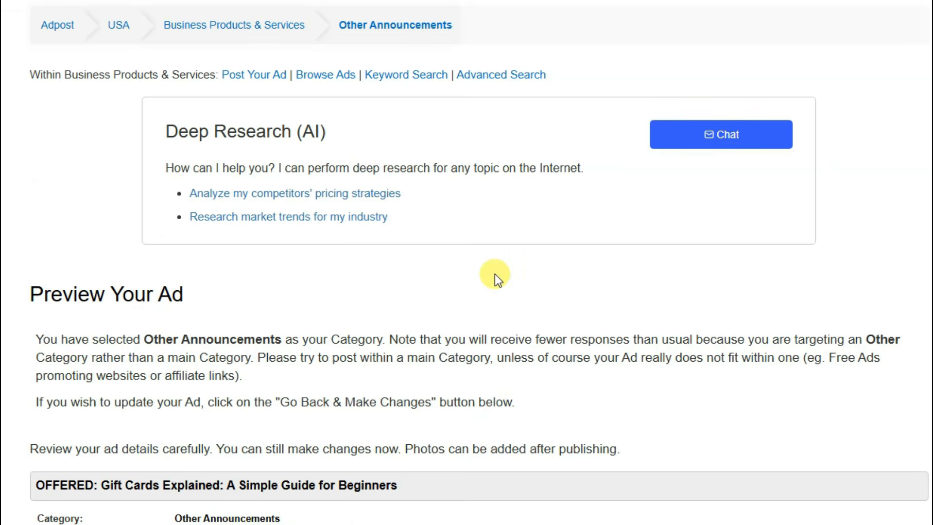
# Review the gift card ad's preview details and post the ad
pyautogui.scroll(-6, 495, 273)
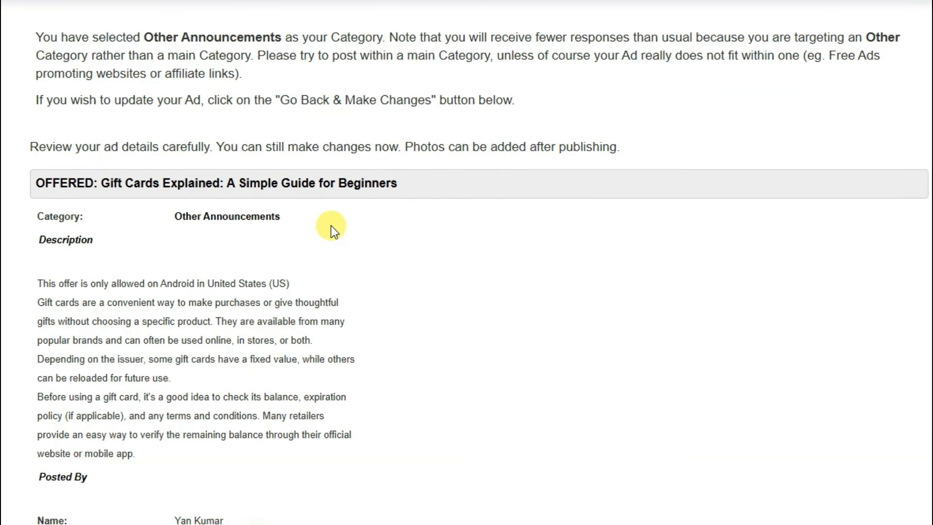
pyautogui.scroll(-6, 331, 225)
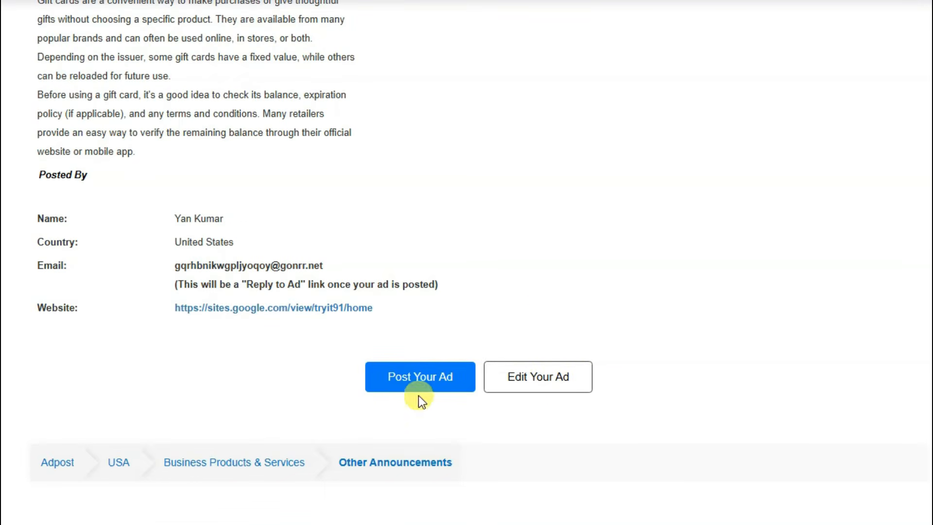
pyautogui.click(438, 380)
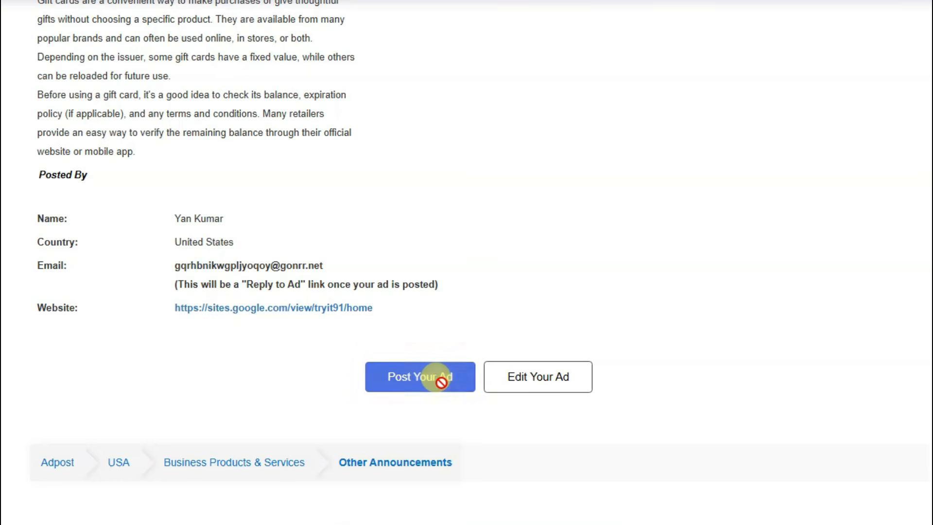
pyautogui.moveTo(256, 132); pyautogui.dragTo(655, 142)
pyautogui.click(655, 142)
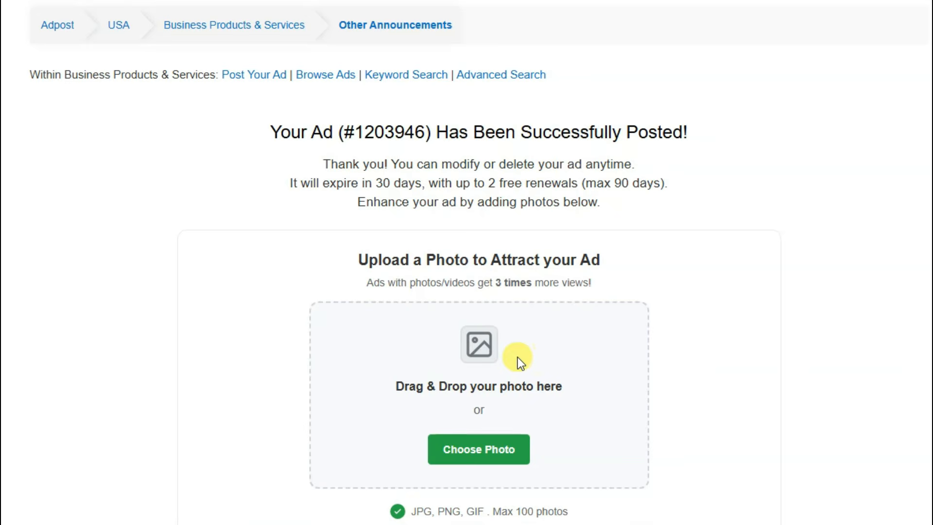
# Save the $100 Ulta Gift Card image from the CPAGrip offer and upload it as the posted ad's photo
pyautogui.scroll(-3, 517, 357)
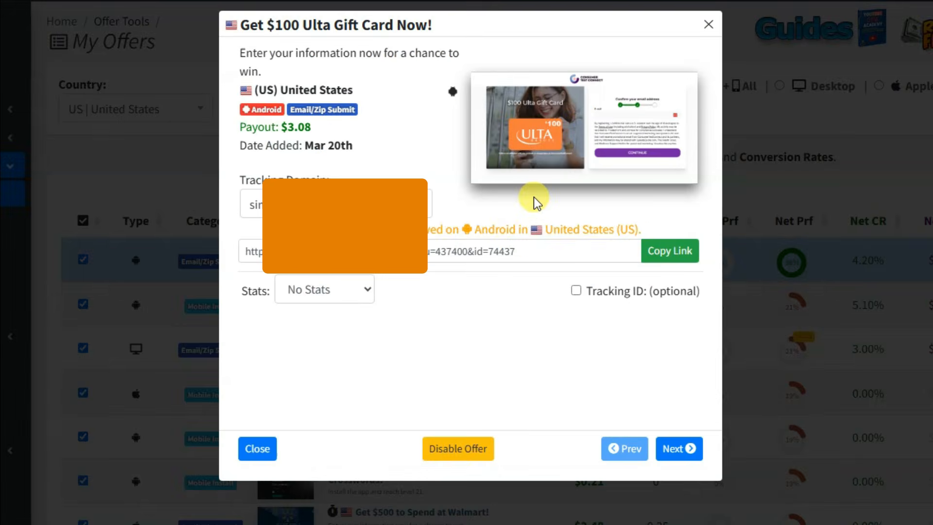
pyautogui.rightClick(583, 103)
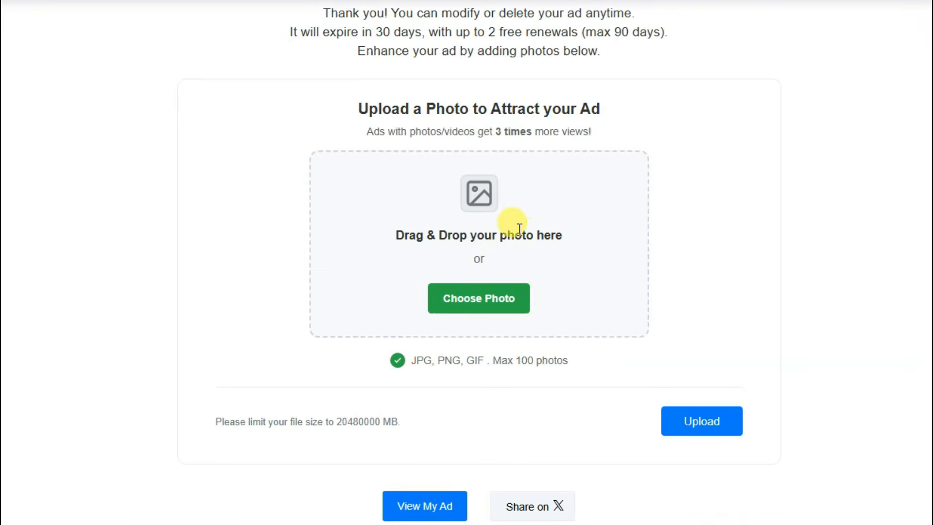
pyautogui.click(491, 299)
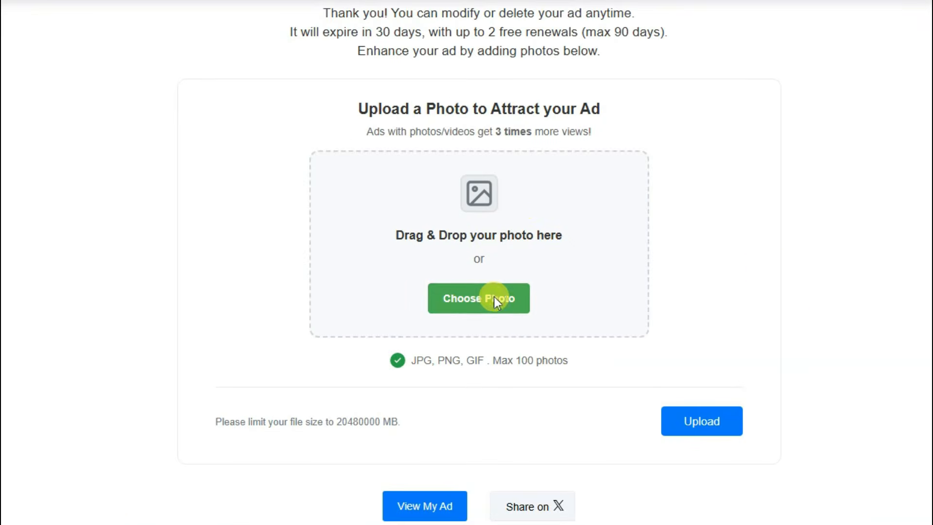
pyautogui.click(707, 486)
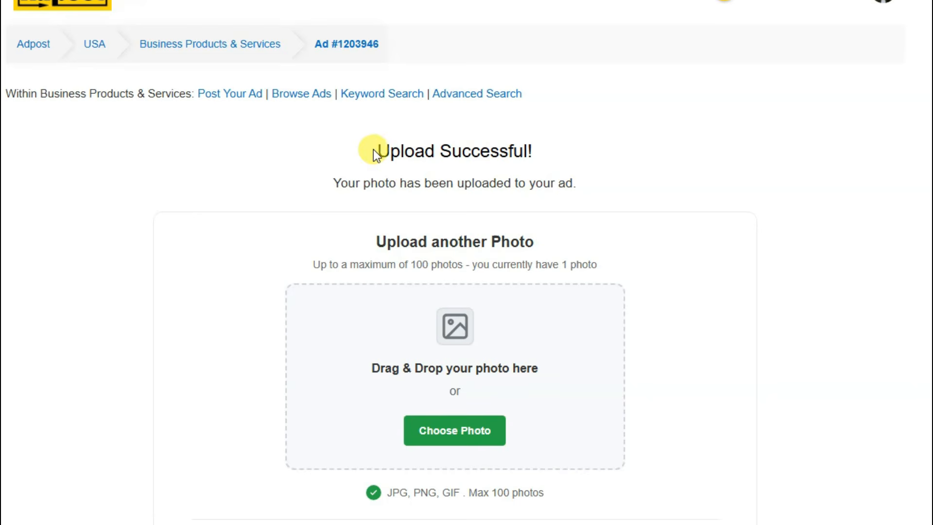
# Open the posted gift card ad from the photo upload confirmation and review its image, description and website details
pyautogui.moveTo(373, 149); pyautogui.dragTo(548, 147)
pyautogui.click(601, 138)
pyautogui.scroll(-5, 669, 221)
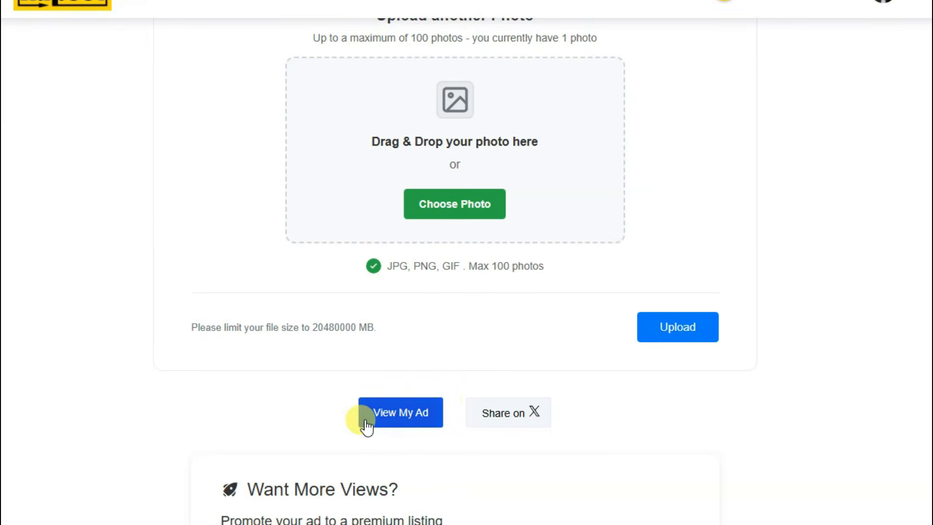
pyautogui.click(400, 422)
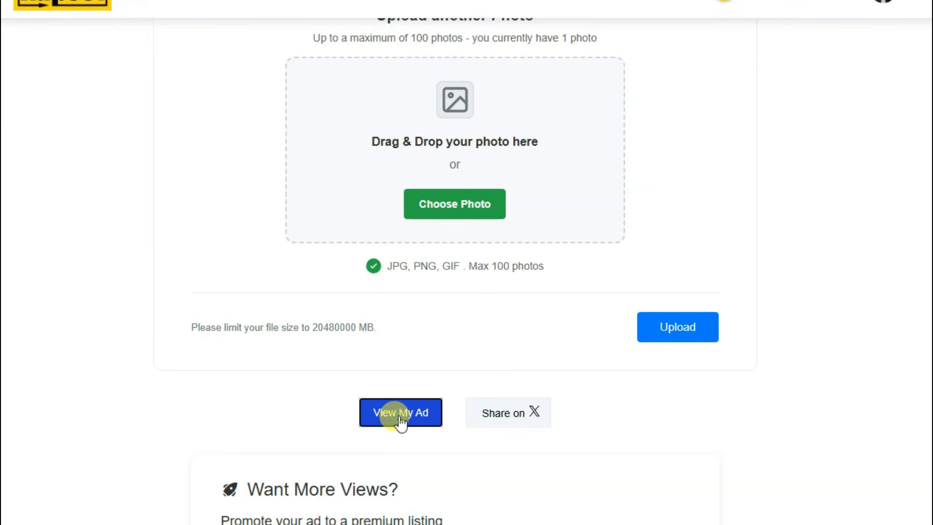
pyautogui.scroll(-5, 551, 259)
pyautogui.scroll(-2, 552, 258)
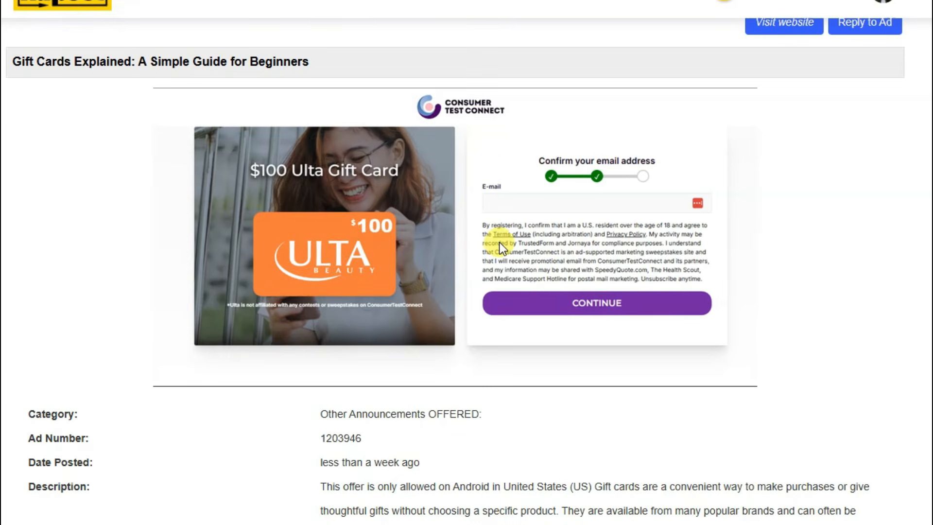
pyautogui.scroll(-5, 347, 350)
pyautogui.moveTo(358, 284); pyautogui.dragTo(389, 334)
pyautogui.click(458, 298)
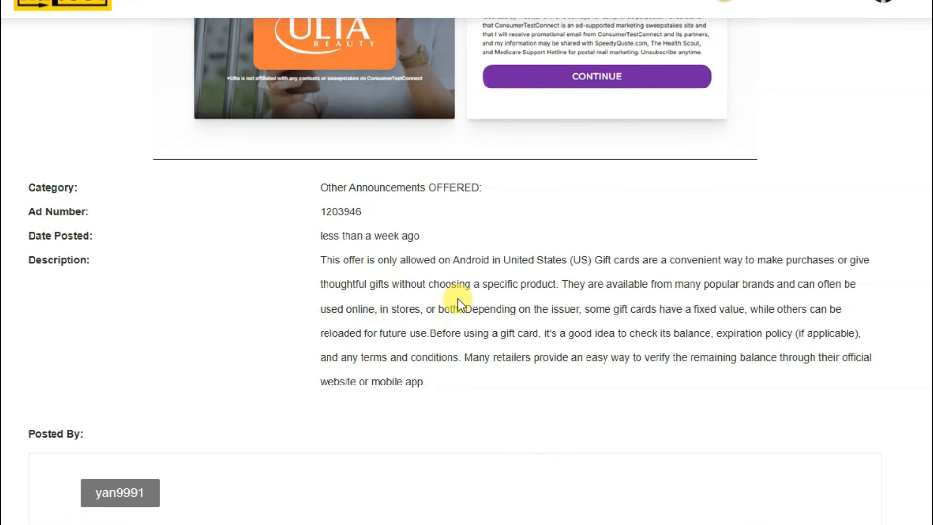
pyautogui.scroll(-6, 543, 305)
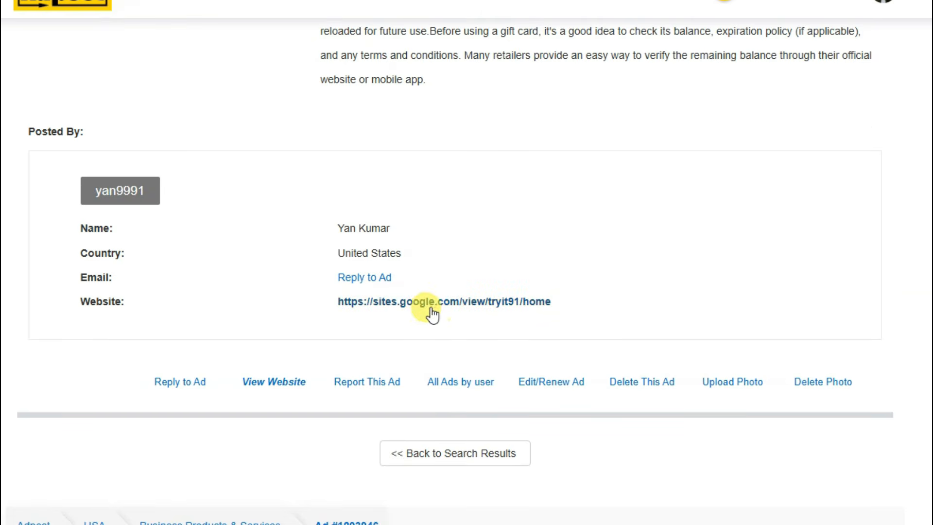
# Follow the ad's website link to the Google Sites page and check its content, including the country and device restriction
pyautogui.click(533, 305)
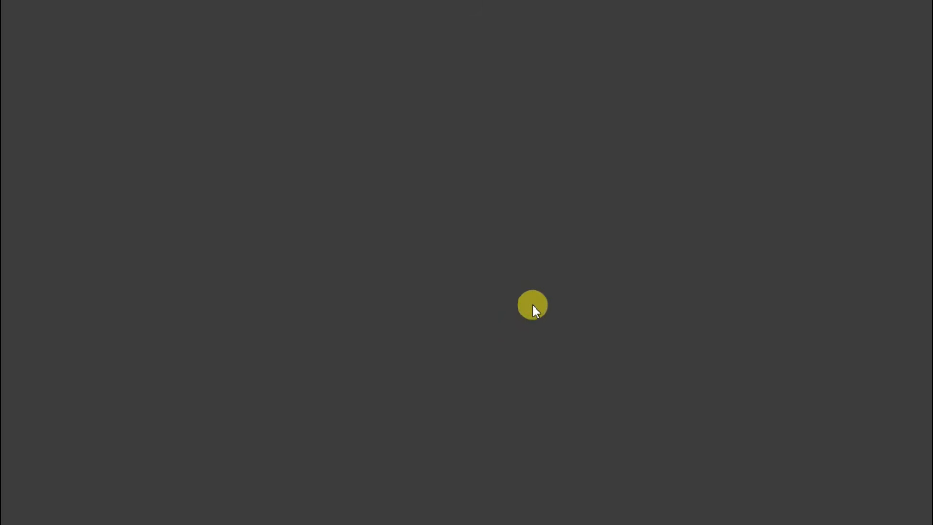
pyautogui.moveTo(19, 38); pyautogui.dragTo(808, 41)
pyautogui.click(493, 108)
pyautogui.scroll(-3, 501, 108)
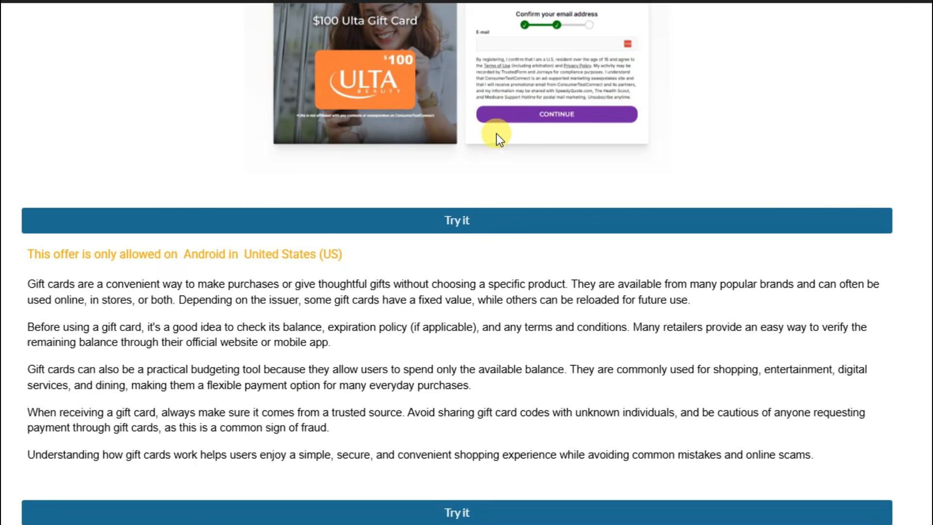
pyautogui.scroll(3, 530, 196)
pyautogui.scroll(-3, 529, 196)
pyautogui.moveTo(244, 255); pyautogui.dragTo(351, 255)
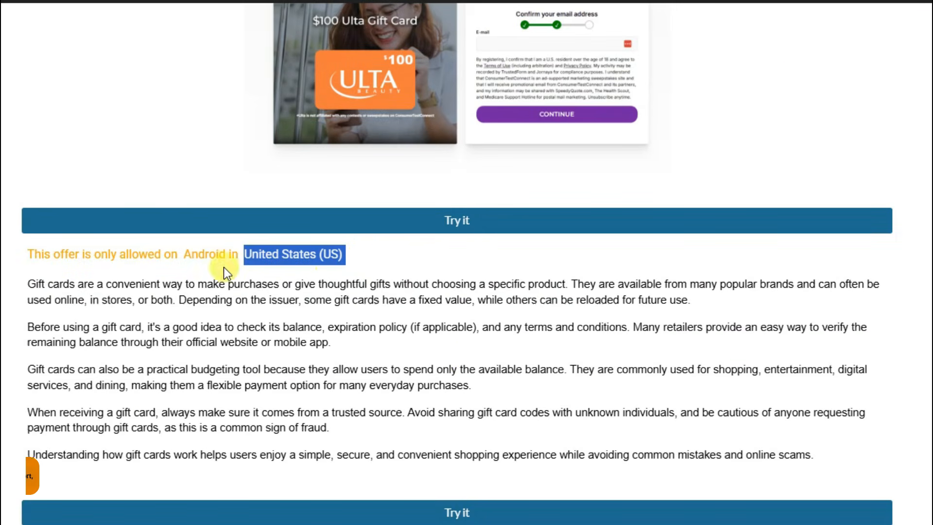
pyautogui.moveTo(225, 255); pyautogui.dragTo(187, 255)
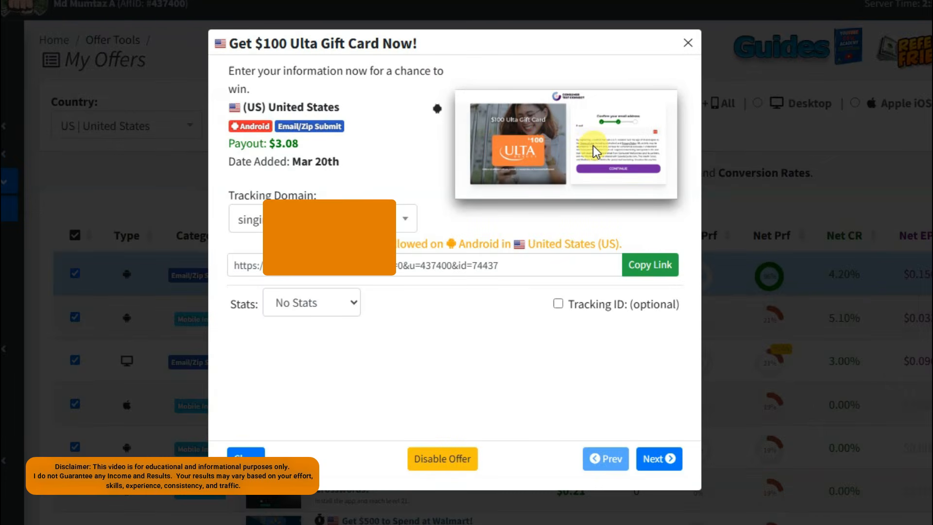
# Check the conversion type and payout of the $100 Ulta Gift Card offer in CPAGrip
pyautogui.moveTo(275, 126); pyautogui.dragTo(312, 130)
pyautogui.click(314, 147)
pyautogui.moveTo(224, 148); pyautogui.dragTo(351, 140)
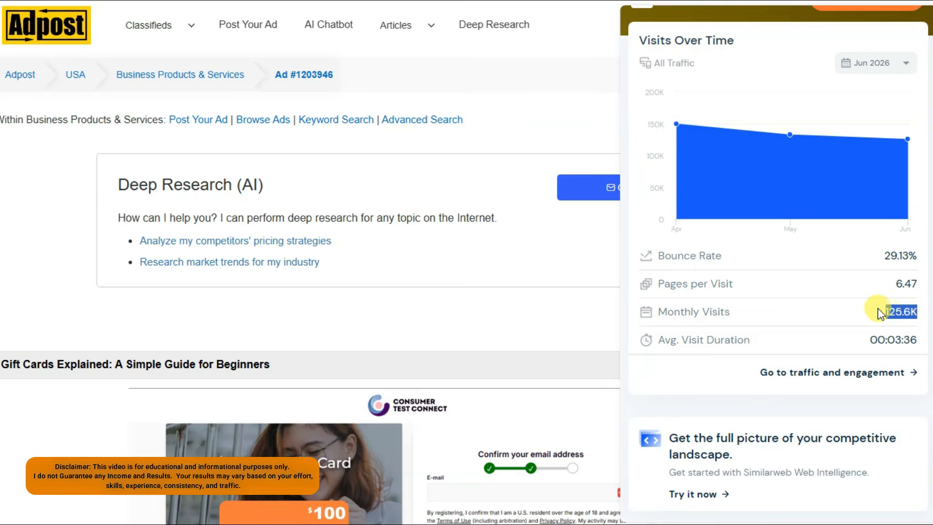
# Check Adpost's monthly visits in the Similarweb overview, close it, and look over the posted ad again
pyautogui.moveTo(734, 314); pyautogui.dragTo(661, 315)
pyautogui.click(614, 266)
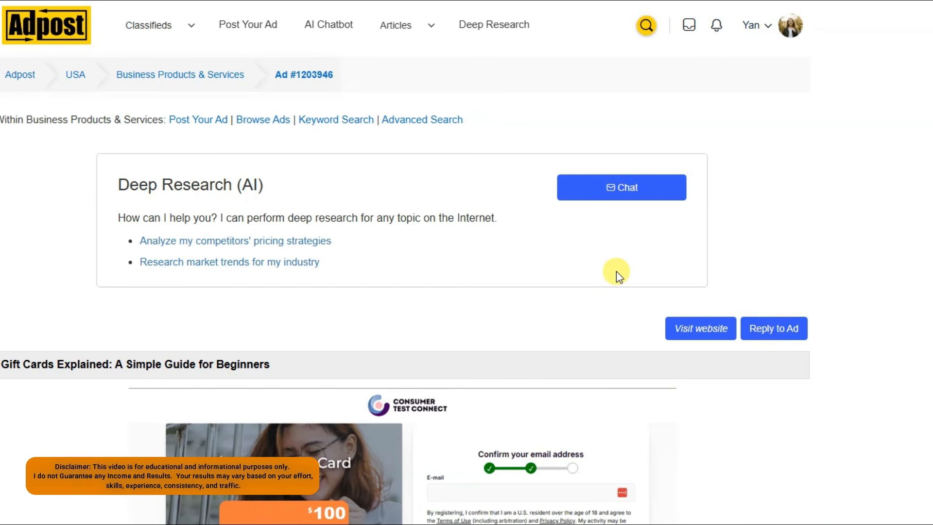
pyautogui.scroll(-10, 616, 271)
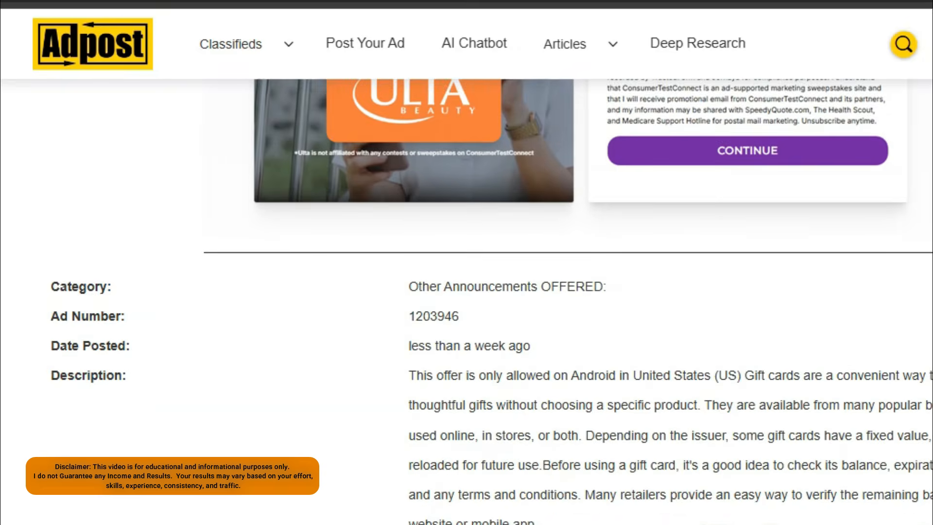